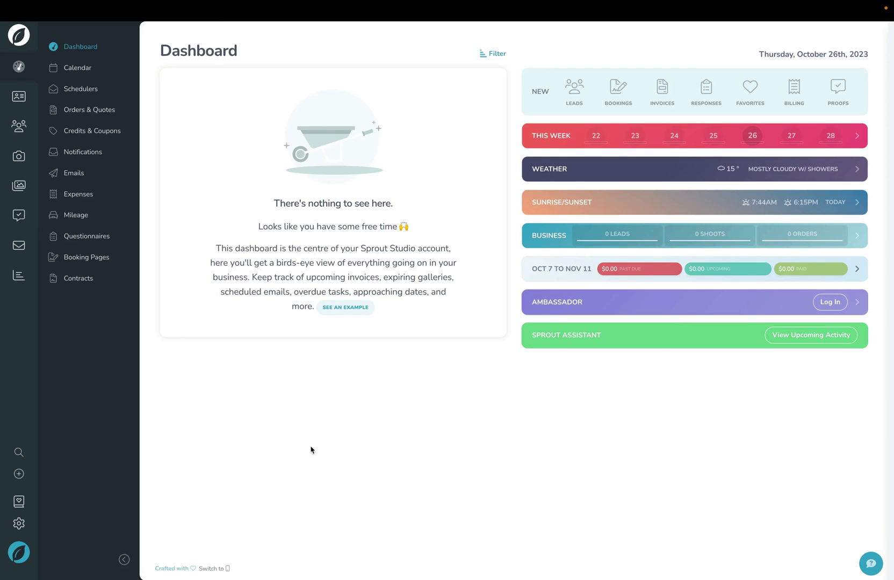
- Create a new draft booking page and title it 'Mini Session'
{"action": "left_click", "coordinate": [94, 265]}
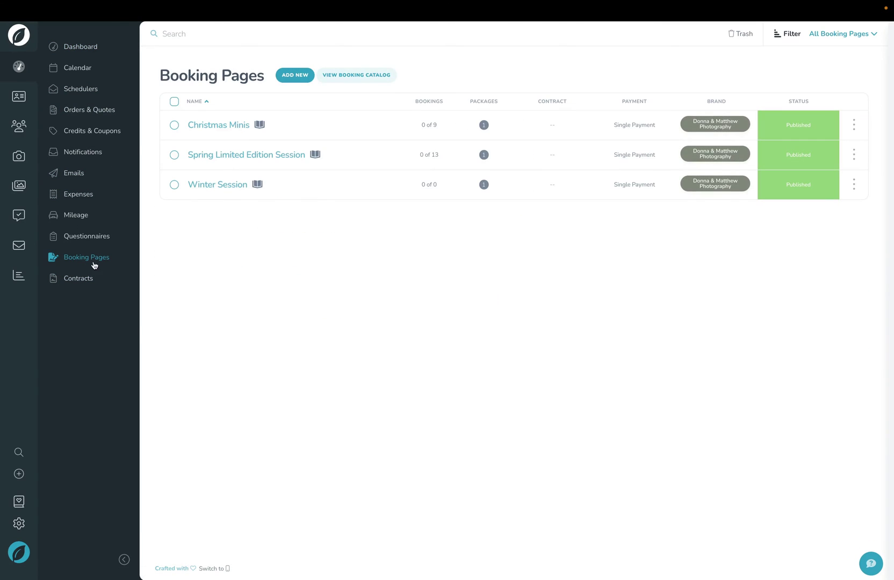
{"action": "left_click", "coordinate": [304, 76]}
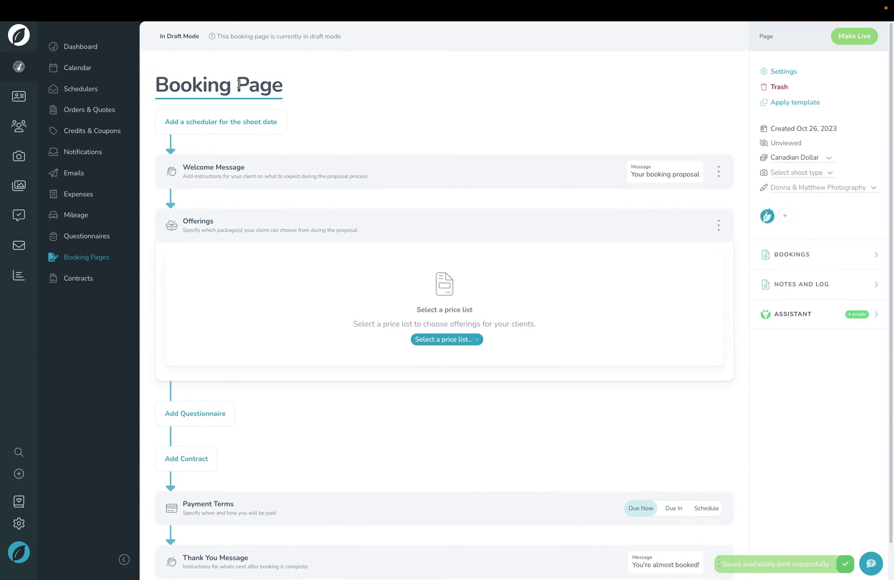
{"action": "triple_click", "coordinate": [248, 81]}
{"action": "type", "text": "Mini Session"}
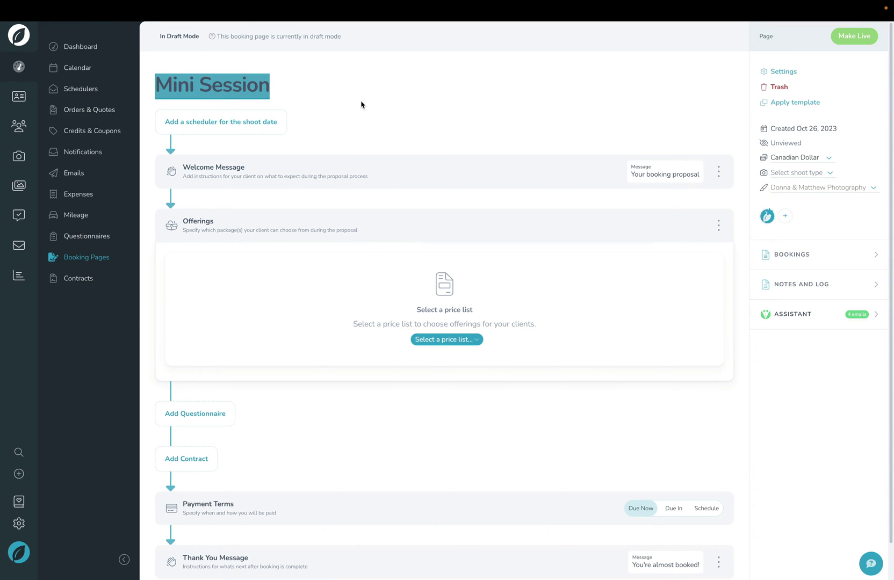
- Attach a newly created scheduler to the shoot-date step and expand its Availability section
{"action": "left_click", "coordinate": [196, 128]}
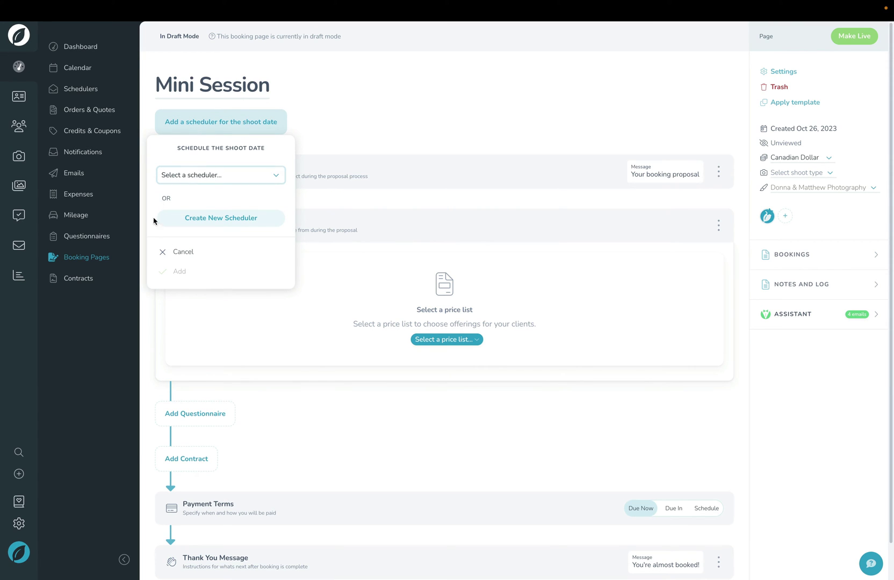
{"action": "left_click", "coordinate": [229, 223]}
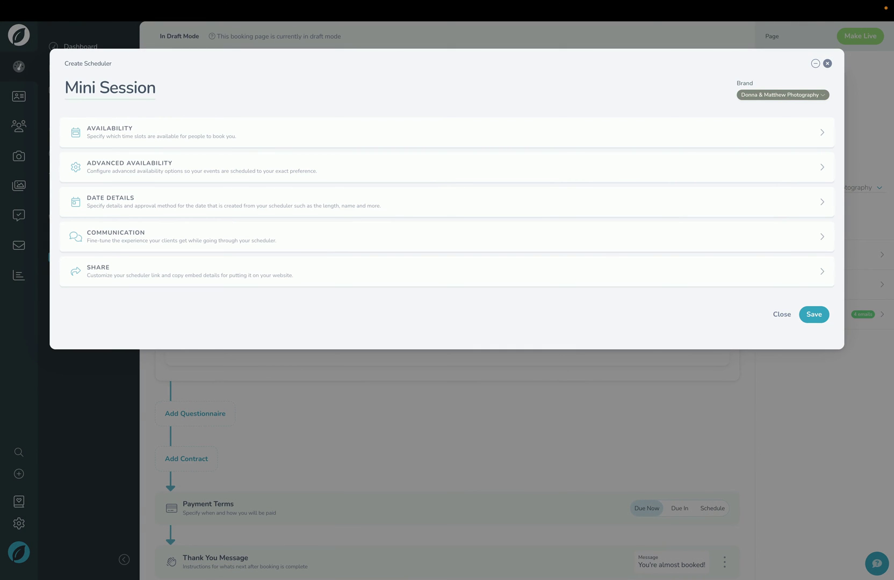
{"action": "left_click", "coordinate": [164, 131]}
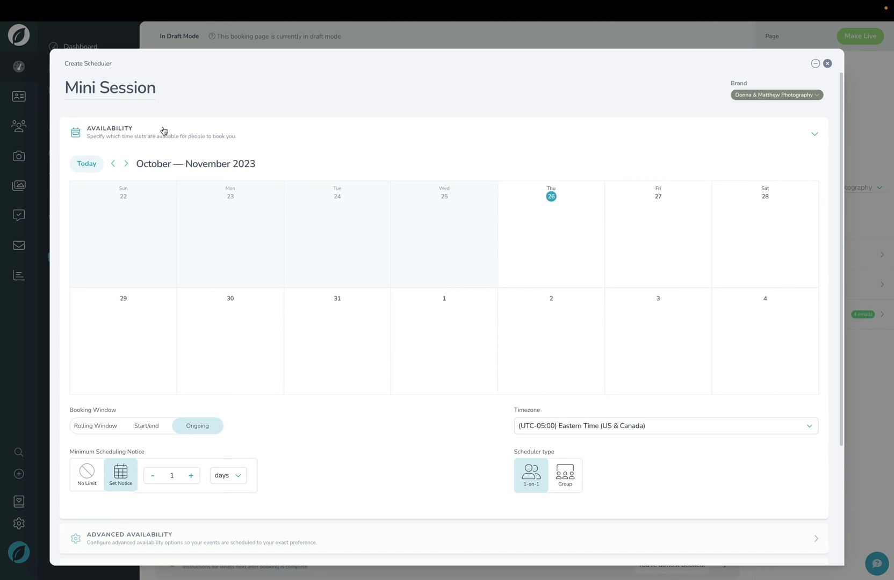
- Make Saturday Nov 4 available from 10:00 AM to 4:00 PM, this day only
{"action": "mouse_move", "coordinate": [742, 319]}
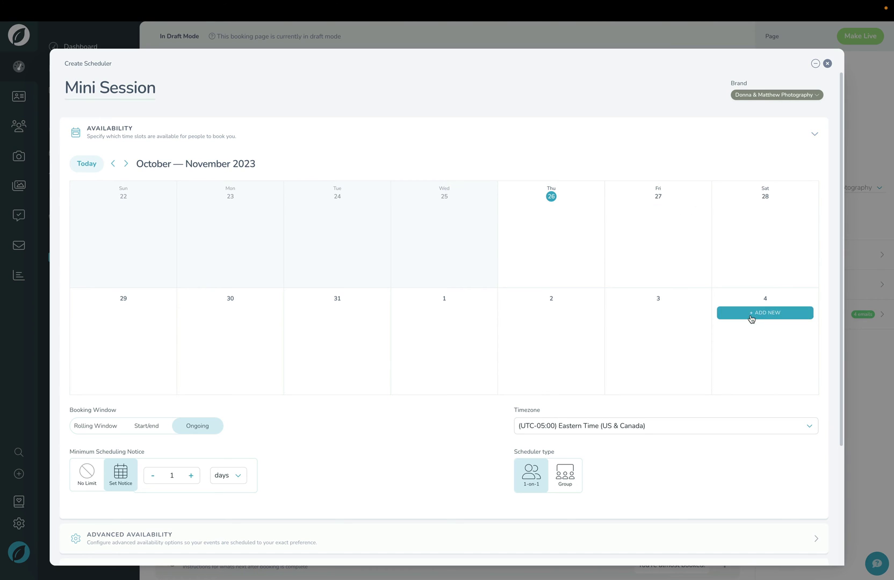
{"action": "left_click", "coordinate": [749, 318]}
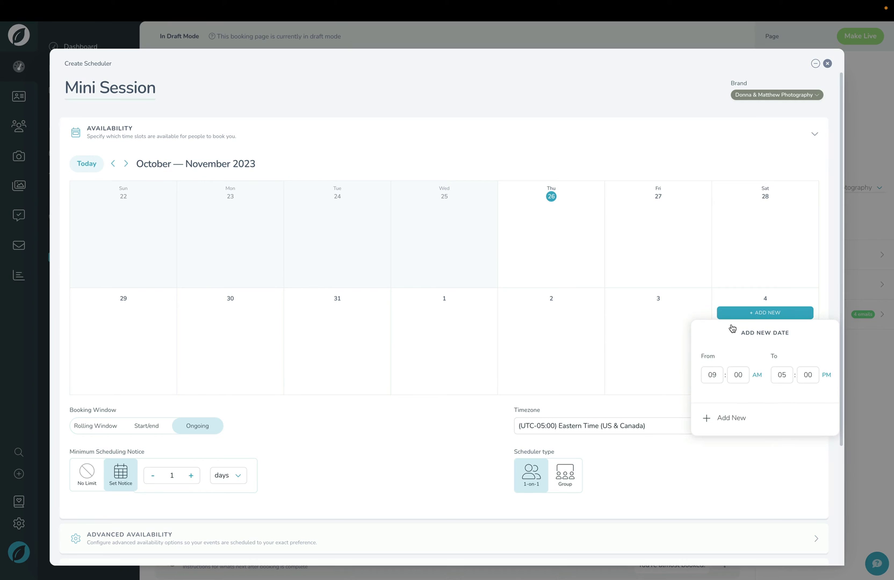
{"action": "left_click", "coordinate": [712, 364]}
{"action": "left_click", "coordinate": [781, 387]}
{"action": "left_click", "coordinate": [738, 420]}
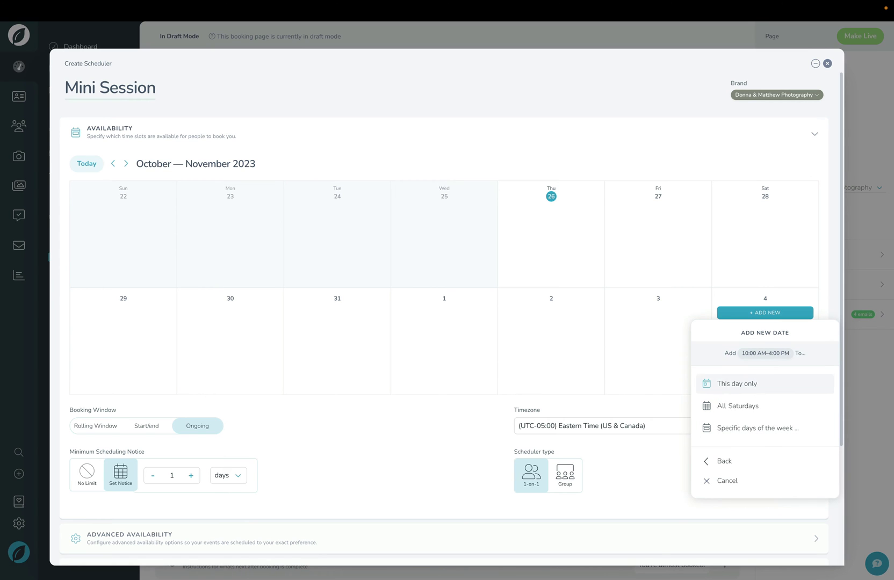
{"action": "left_click", "coordinate": [759, 384]}
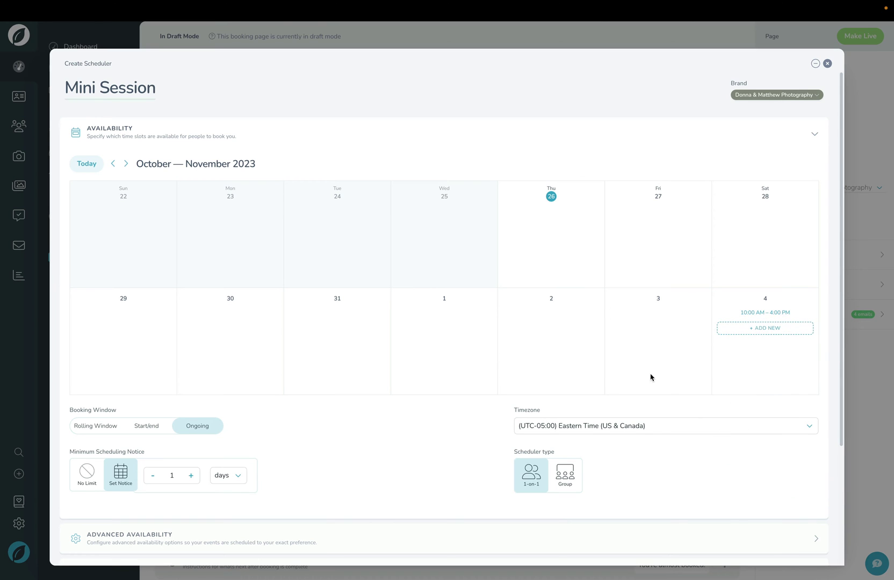
- Add the same 10:00 AM–4:00 PM slot on Saturday Nov 11, this day only
{"action": "left_click", "coordinate": [126, 164]}
{"action": "mouse_move", "coordinate": [746, 215]}
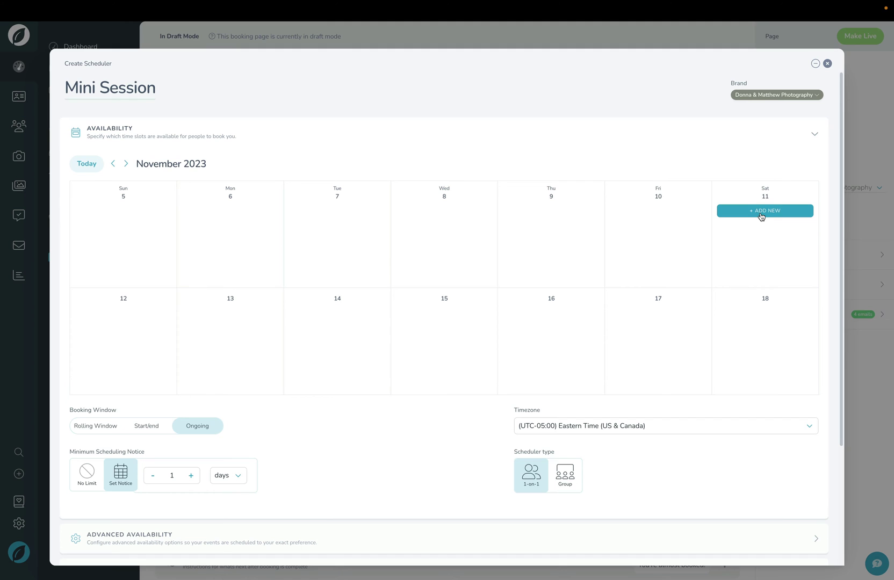
{"action": "left_click", "coordinate": [761, 215]}
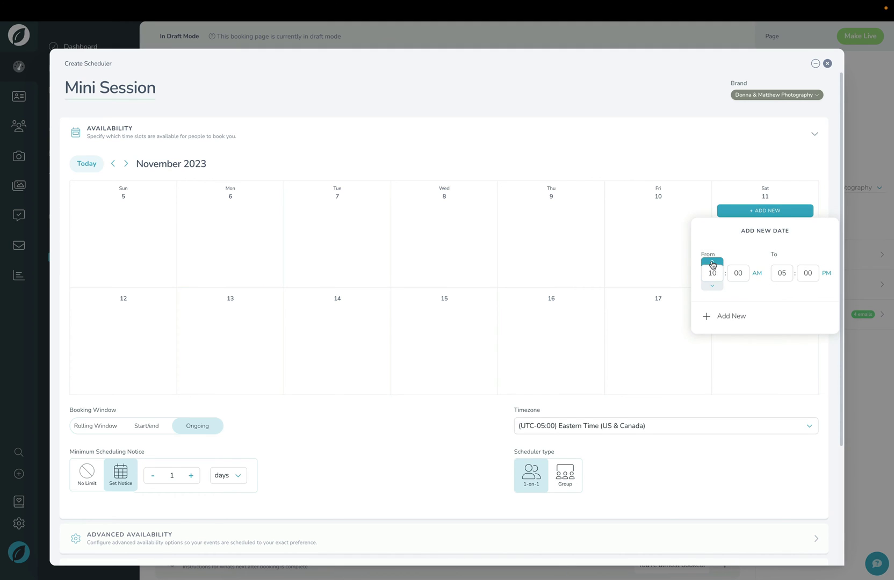
{"action": "left_click", "coordinate": [781, 290]}
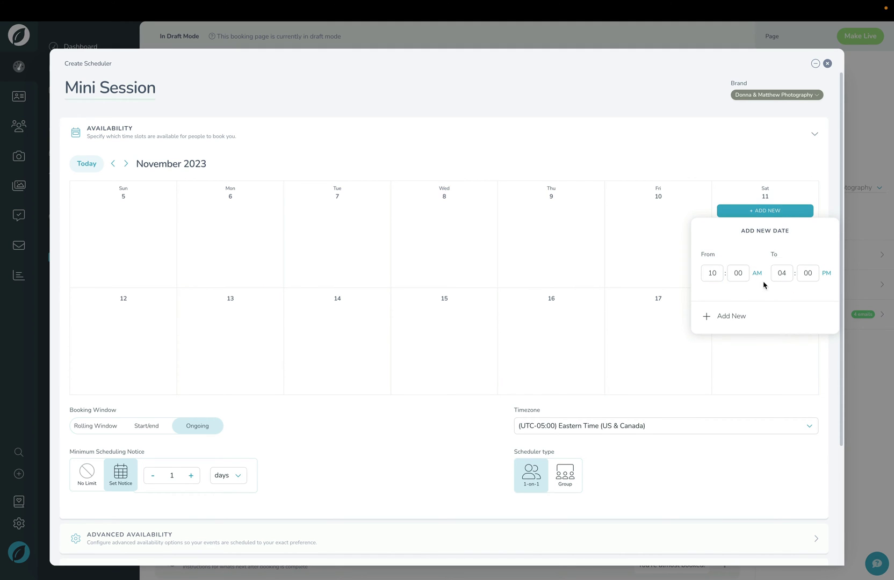
{"action": "left_click", "coordinate": [737, 317]}
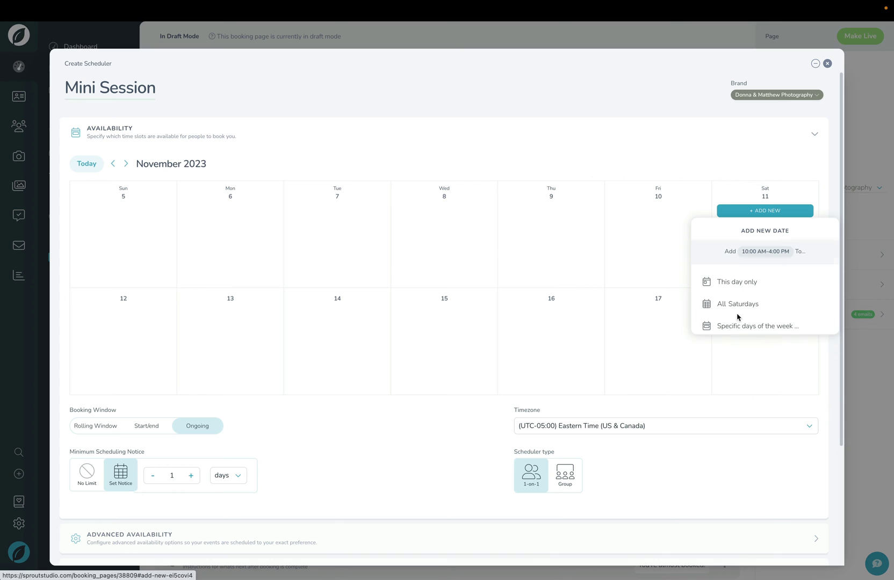
{"action": "left_click", "coordinate": [739, 285]}
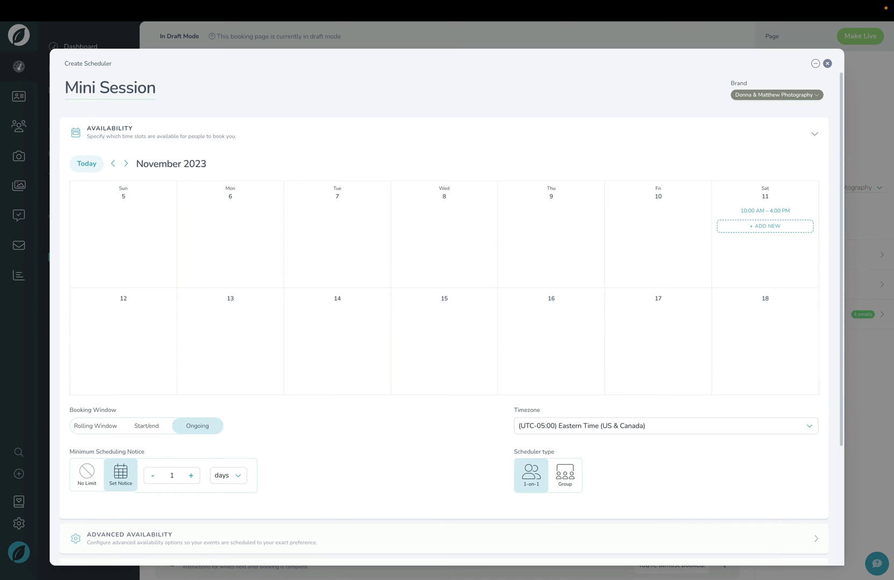
- Set the Booking Window type to Start/end after trying Rolling and Ongoing
{"action": "scroll", "coordinate": [96, 397], "scroll_direction": "down", "scroll_amount": 2}
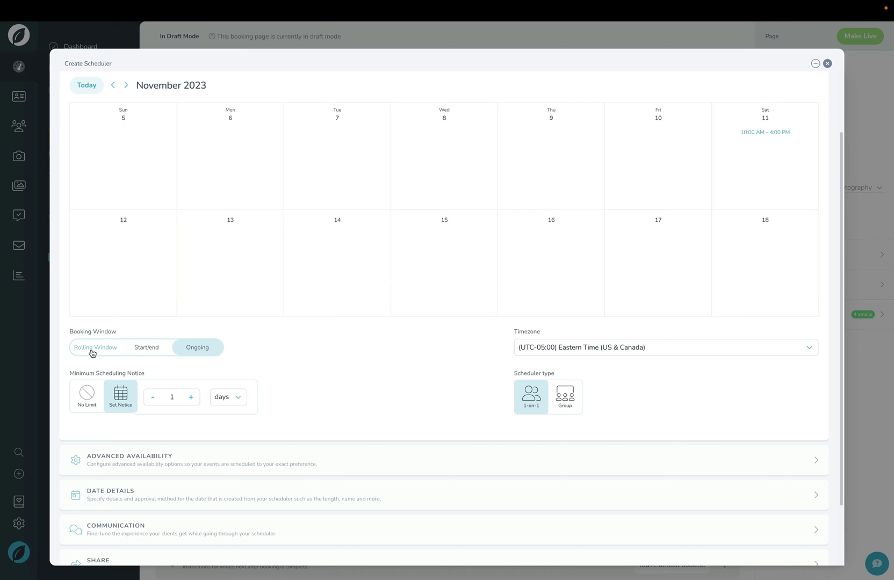
{"action": "left_click", "coordinate": [93, 353]}
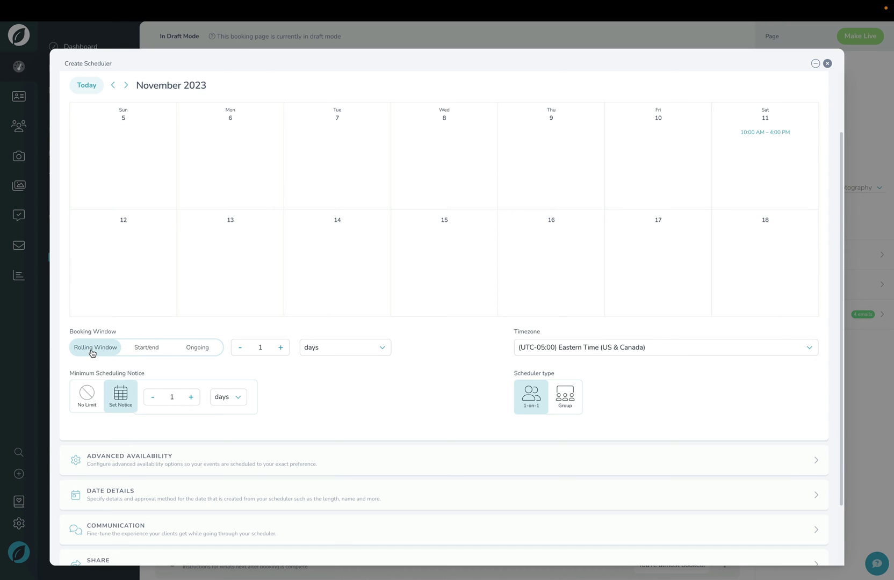
{"action": "left_click", "coordinate": [348, 353]}
{"action": "left_click", "coordinate": [327, 375]}
{"action": "left_click", "coordinate": [140, 349]}
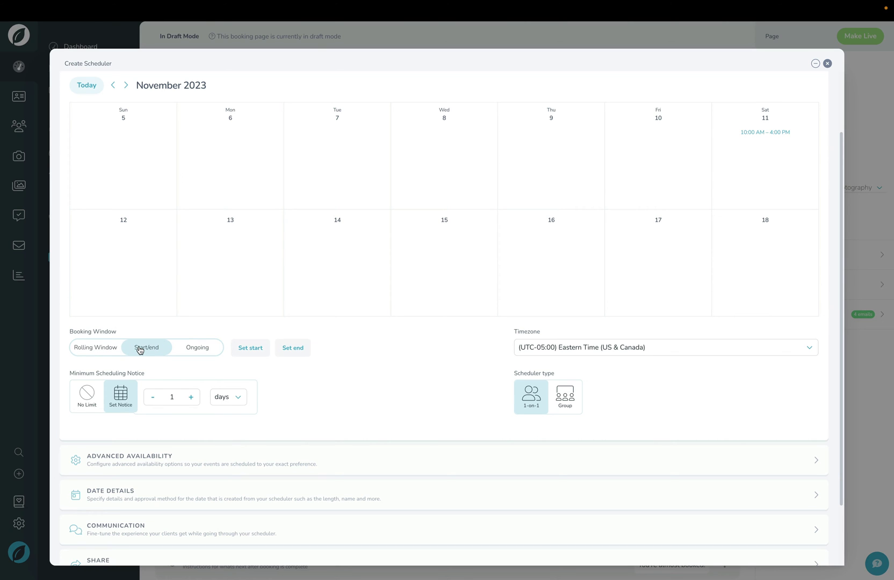
{"action": "left_click", "coordinate": [200, 349]}
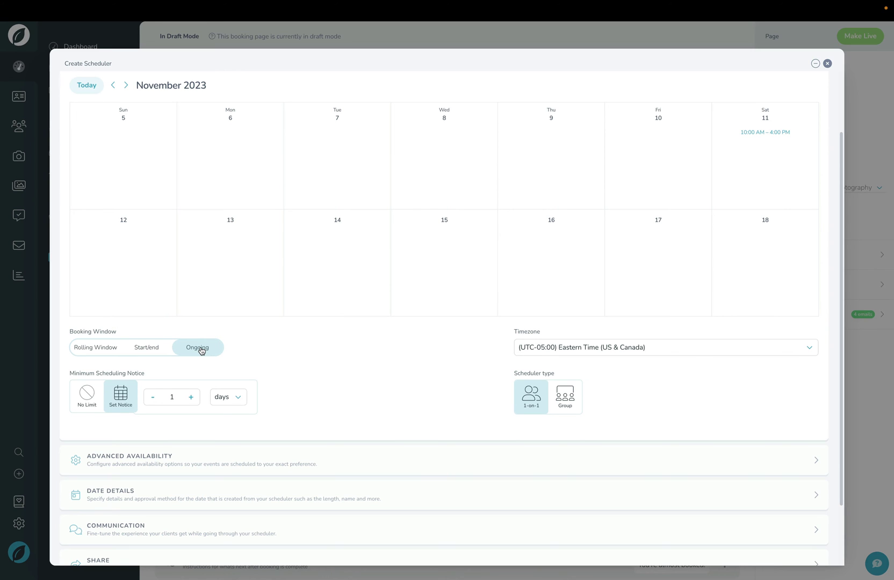
{"action": "left_click", "coordinate": [153, 351]}
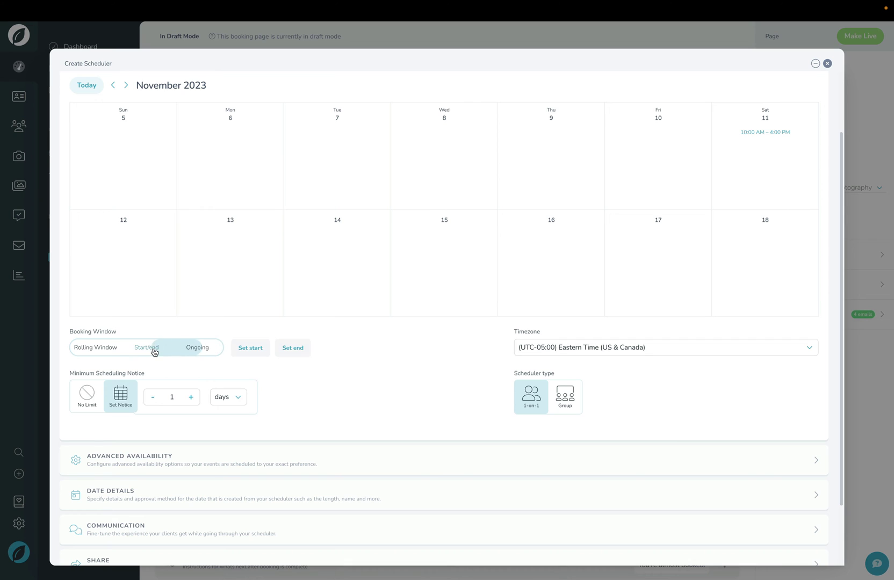
- Set the booking window start to Nov 1, 2023 and end to Nov 30, 2023
{"action": "left_click", "coordinate": [254, 347]}
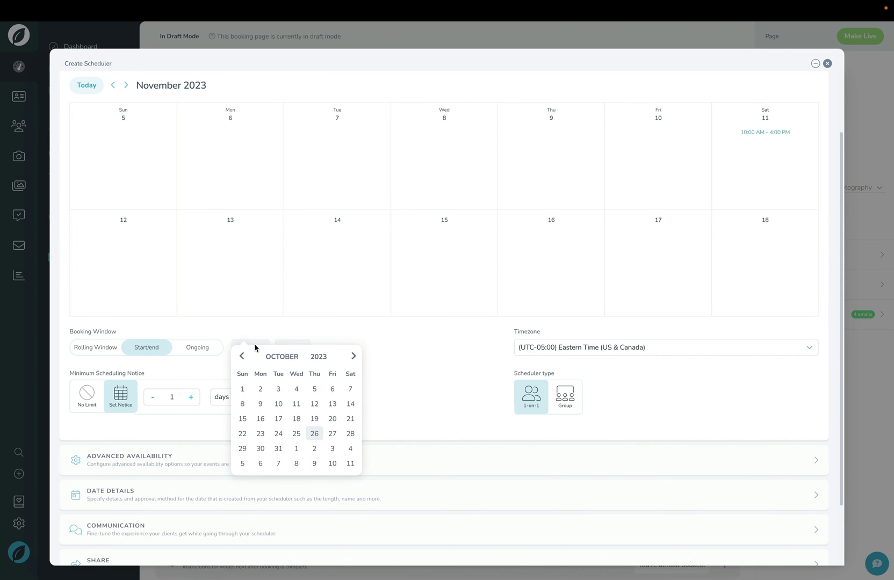
{"action": "left_click", "coordinate": [313, 434]}
{"action": "left_click", "coordinate": [296, 450]}
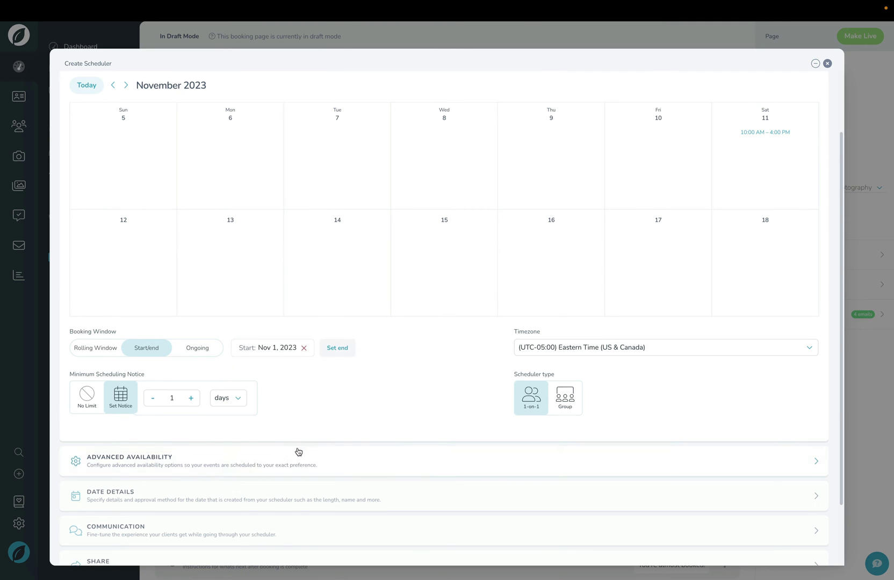
{"action": "left_click", "coordinate": [325, 352]}
{"action": "left_click", "coordinate": [441, 356]}
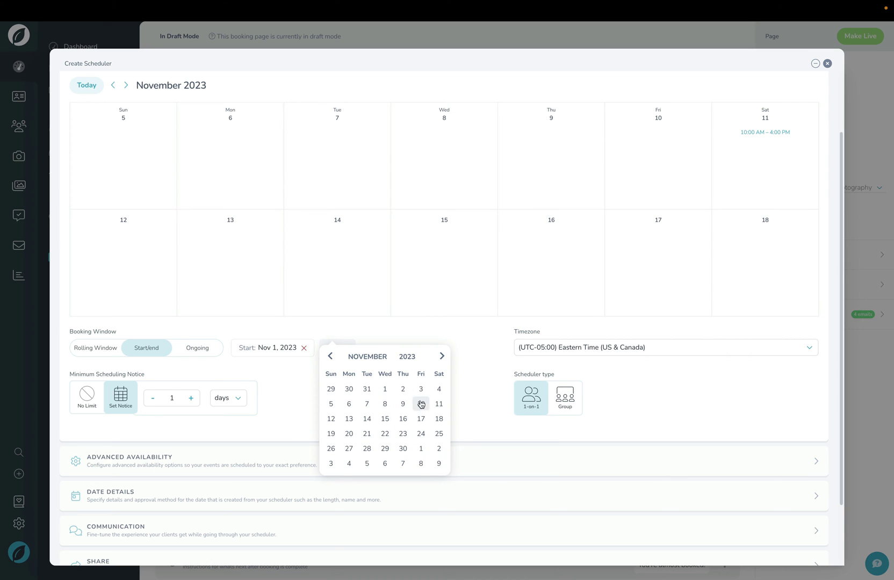
{"action": "left_click", "coordinate": [402, 448]}
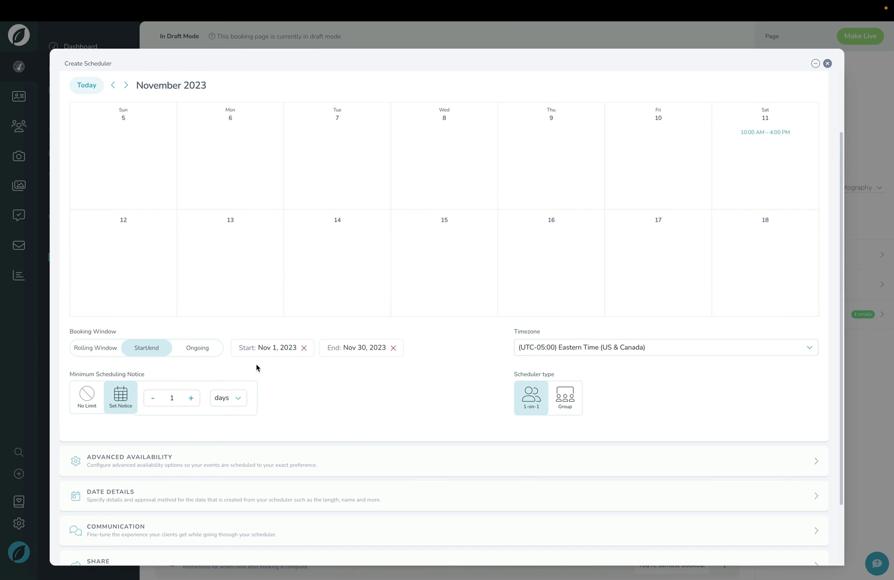
{"action": "scroll", "coordinate": [255, 366], "scroll_direction": "down", "scroll_amount": 1}
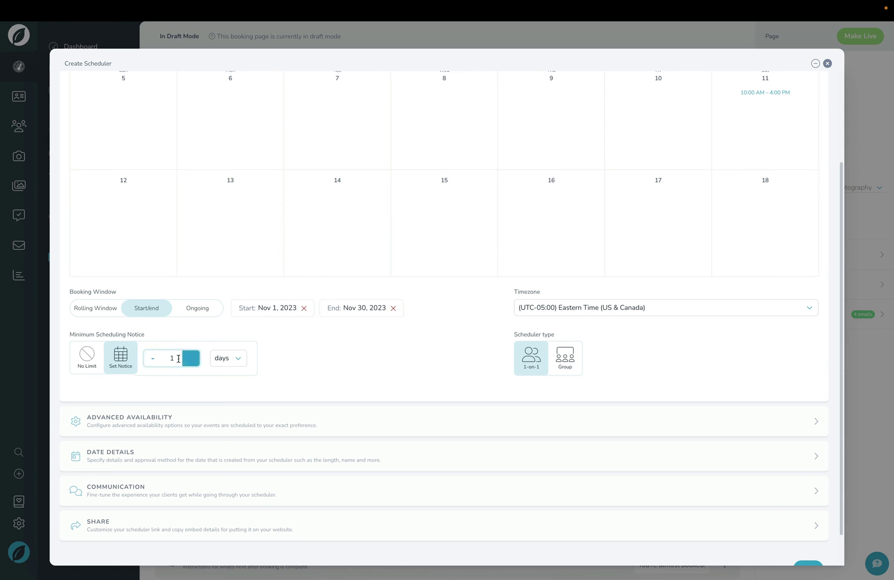
{"action": "left_click", "coordinate": [94, 366]}
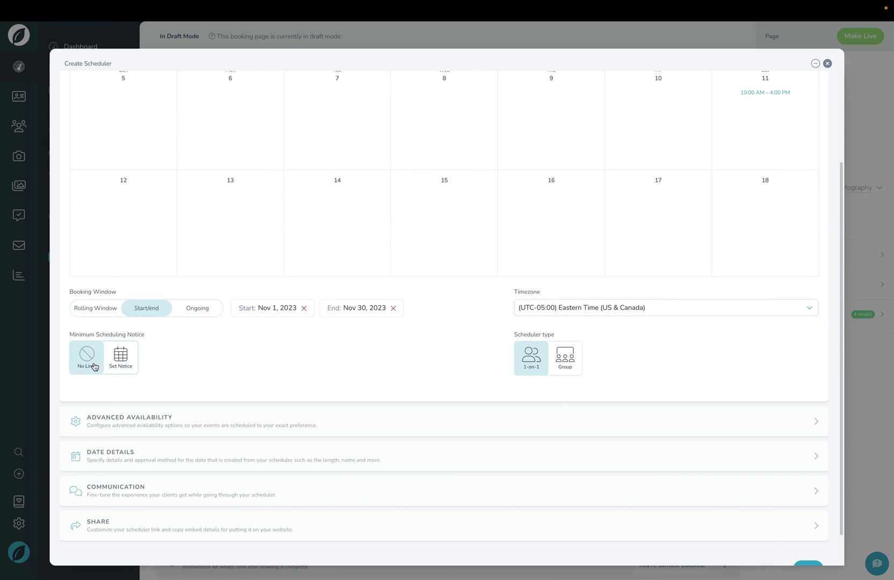
{"action": "left_click", "coordinate": [121, 367]}
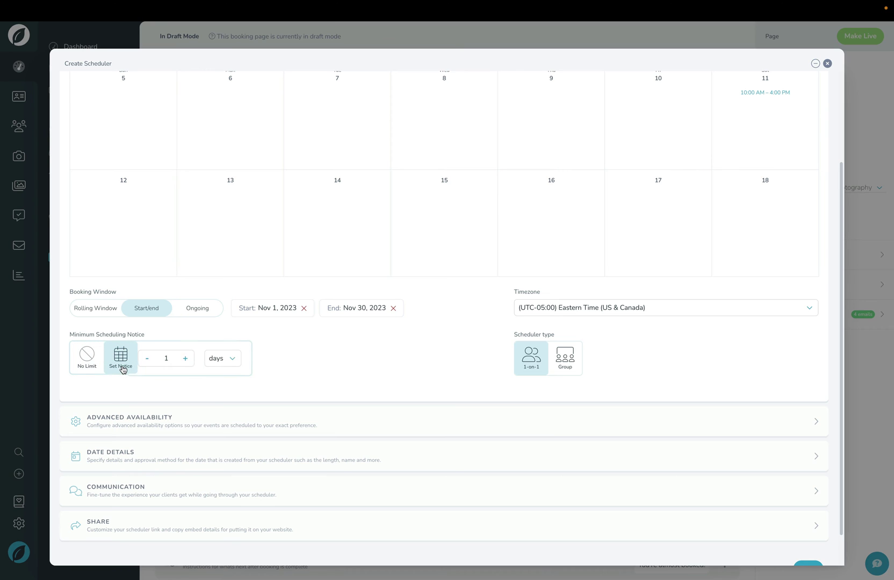
{"action": "left_click", "coordinate": [191, 358]}
{"action": "left_click", "coordinate": [191, 358]}
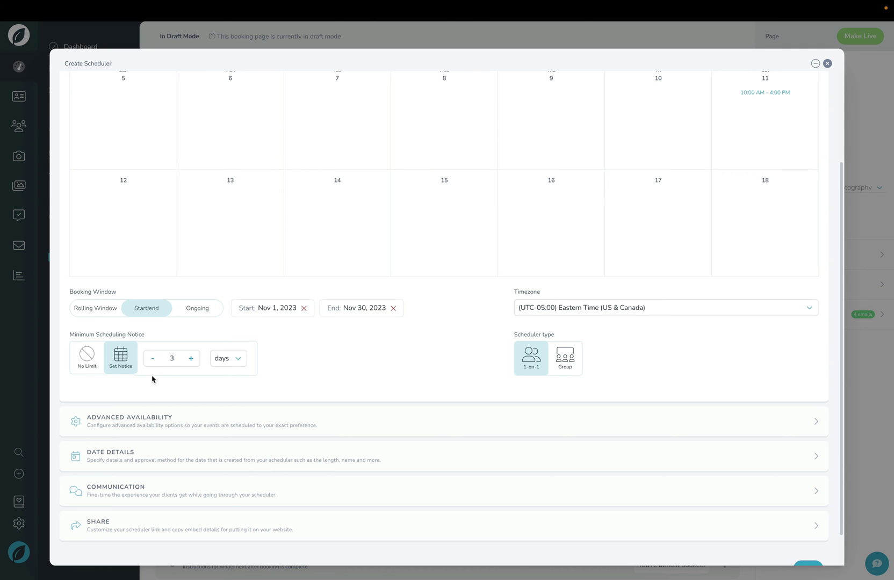
{"action": "left_click", "coordinate": [96, 368]}
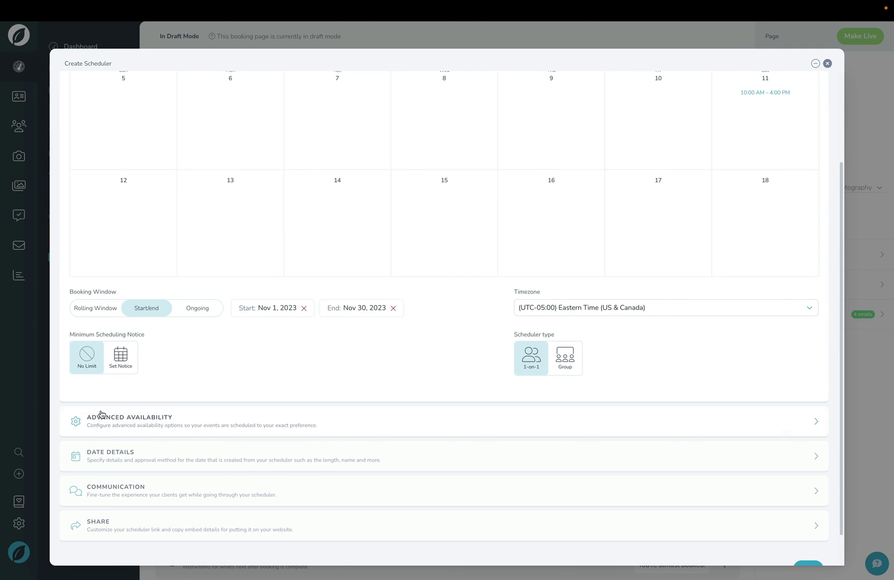
- Expand Advanced Availability and keep No Limit on bookings per day
{"action": "left_click", "coordinate": [101, 420]}
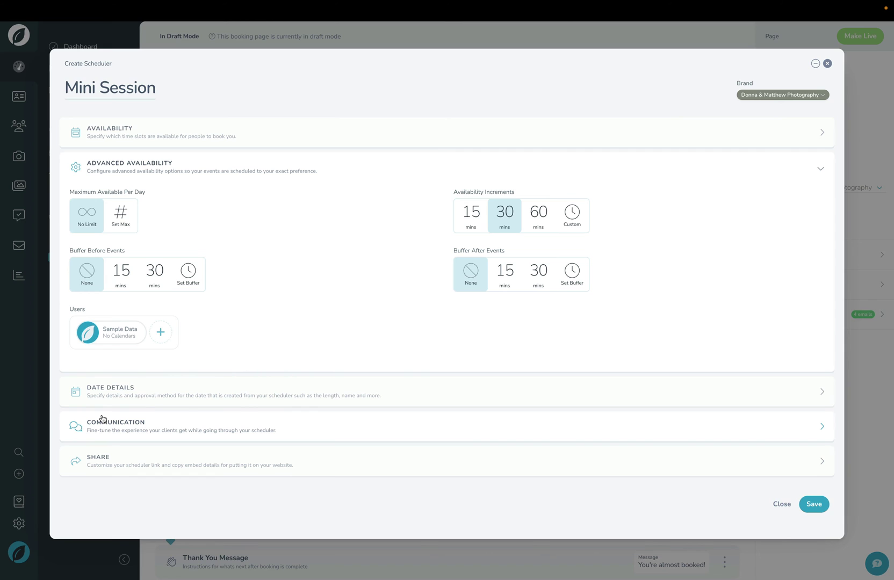
{"action": "left_click", "coordinate": [112, 215]}
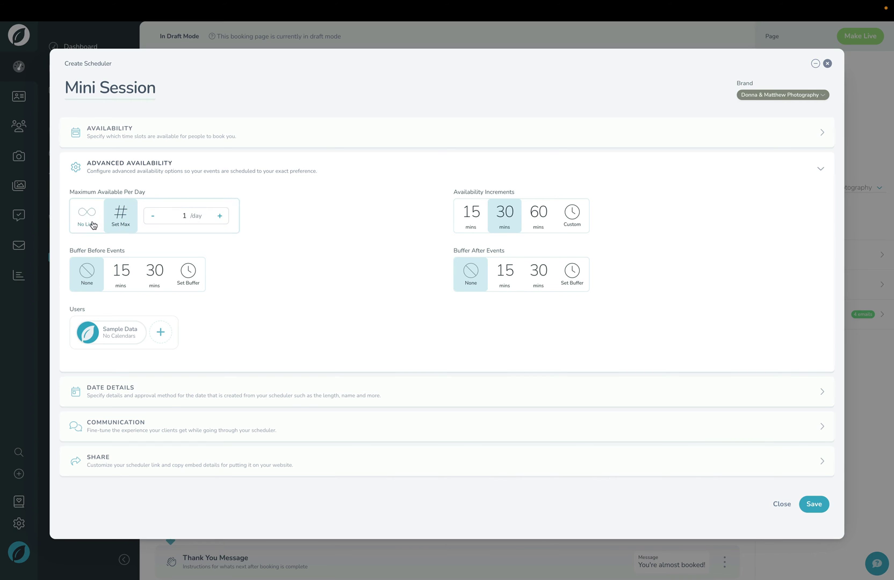
{"action": "left_click", "coordinate": [92, 224]}
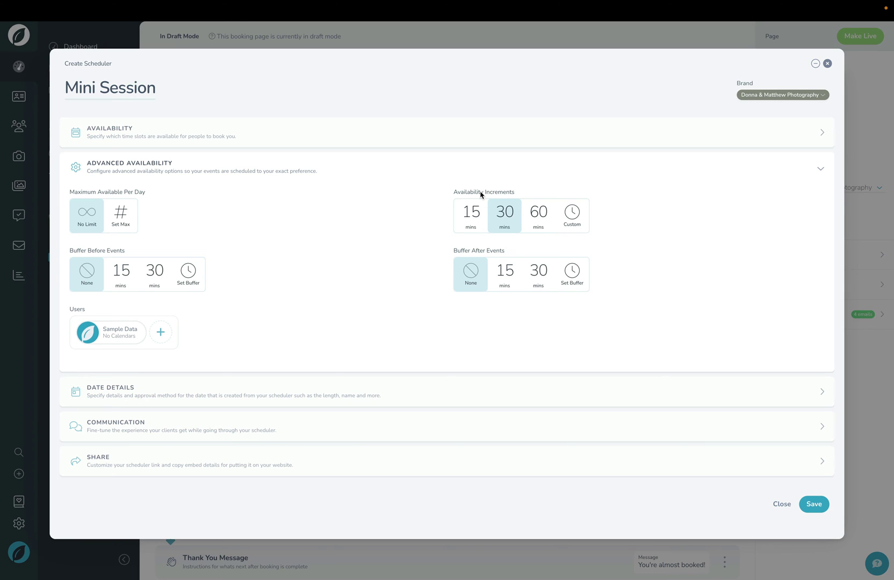
- Set the availability increments to 30 minutes after trying 15 and 60
{"action": "left_click", "coordinate": [463, 224]}
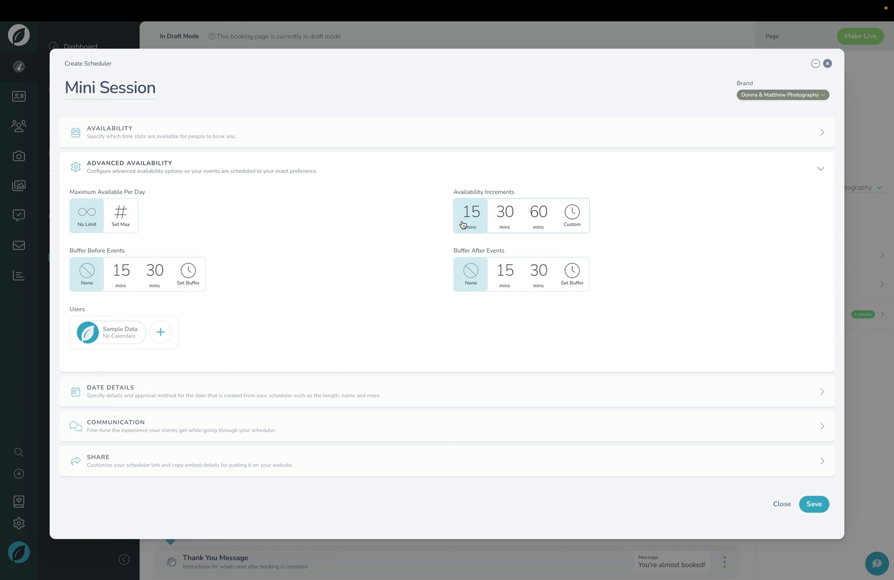
{"action": "left_click", "coordinate": [506, 224]}
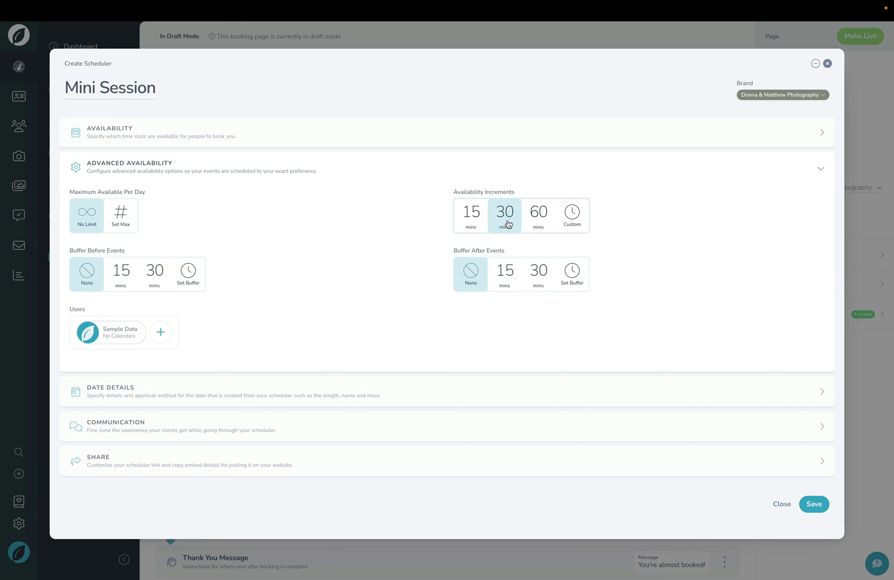
{"action": "left_click", "coordinate": [533, 226]}
{"action": "left_click", "coordinate": [533, 225]}
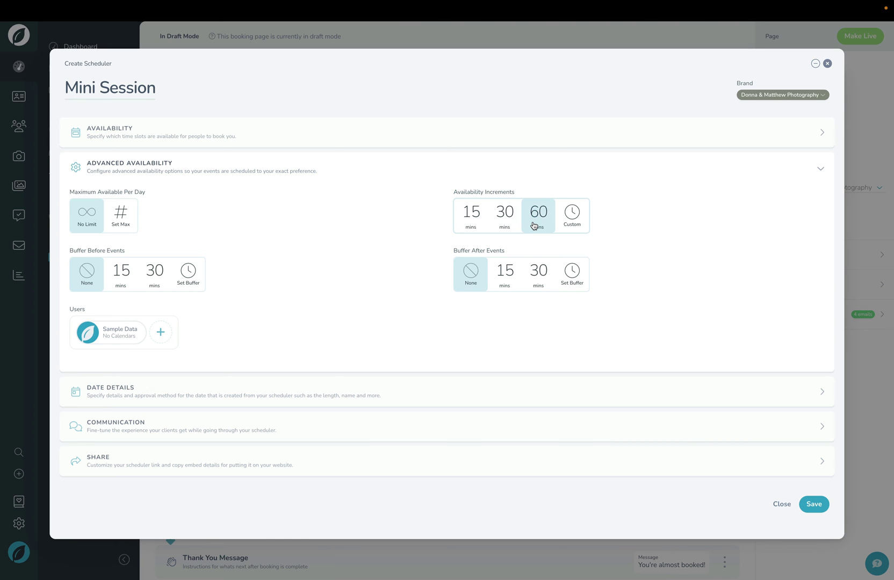
{"action": "left_click", "coordinate": [505, 224]}
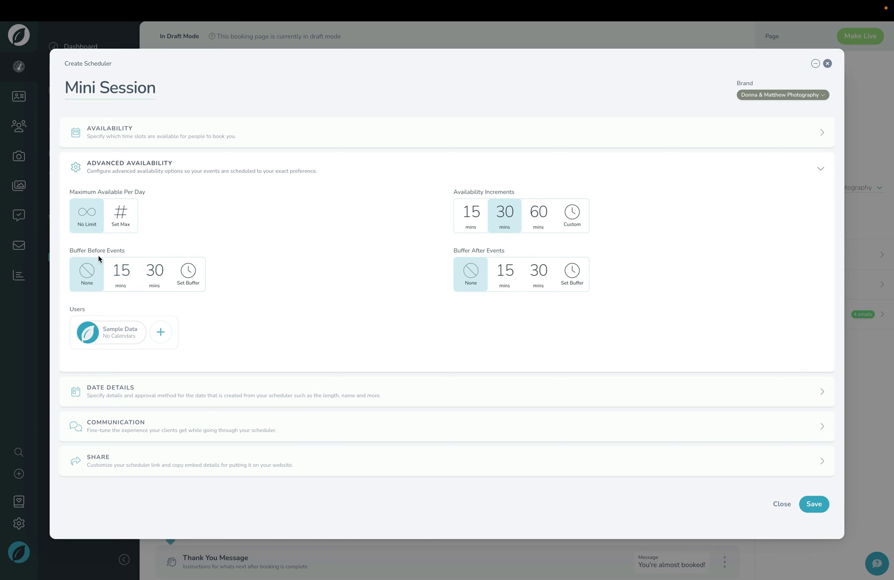
- In Date Details keep Auto Approve, disallow rescheduling, and set date length to 30 minutes
{"action": "left_click", "coordinate": [150, 391]}
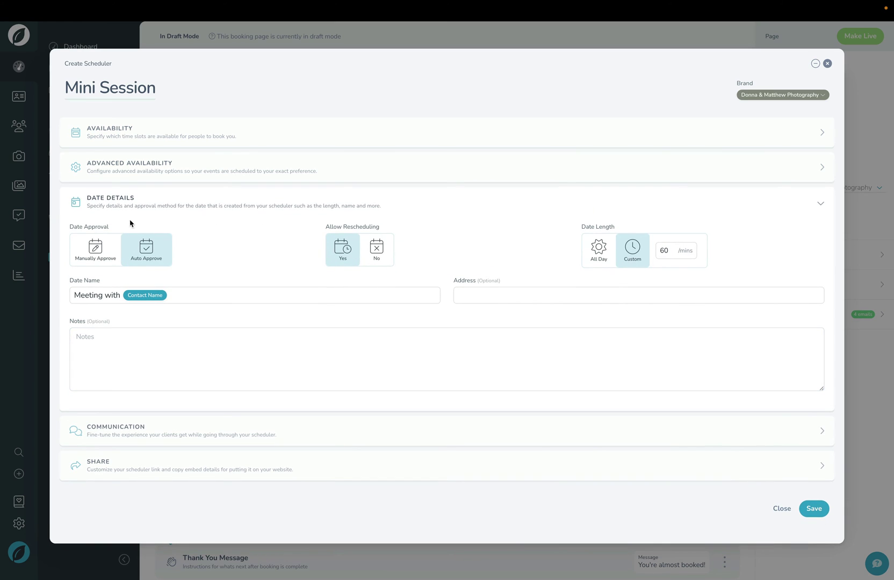
{"action": "left_click", "coordinate": [95, 260]}
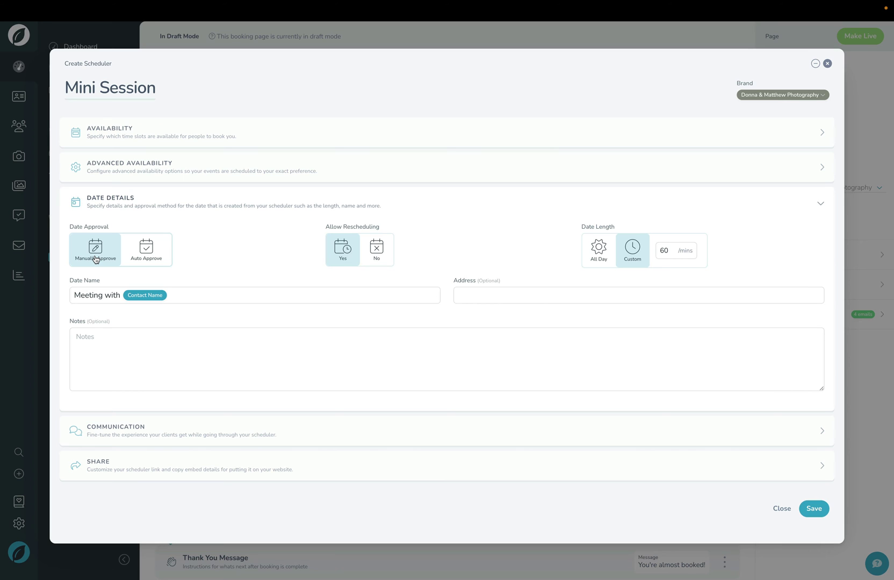
{"action": "left_click", "coordinate": [131, 257]}
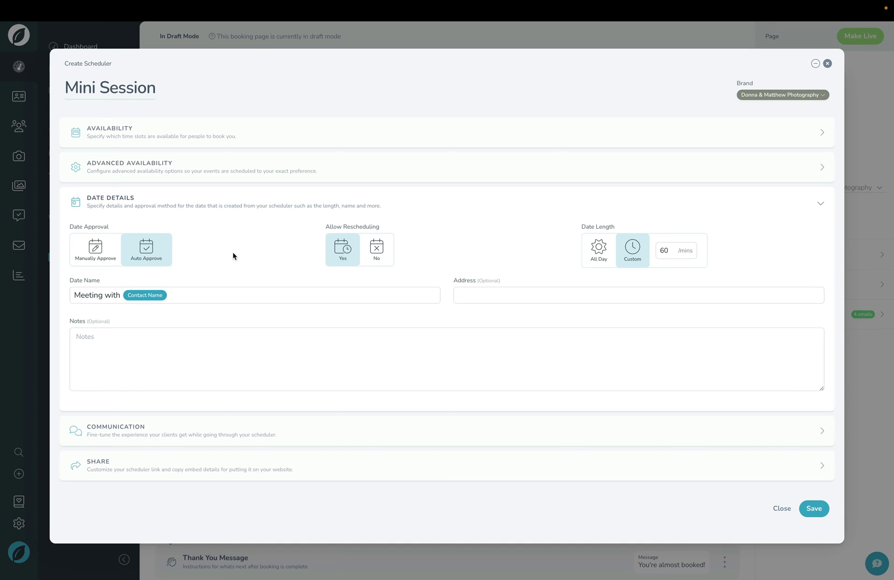
{"action": "left_click", "coordinate": [377, 255]}
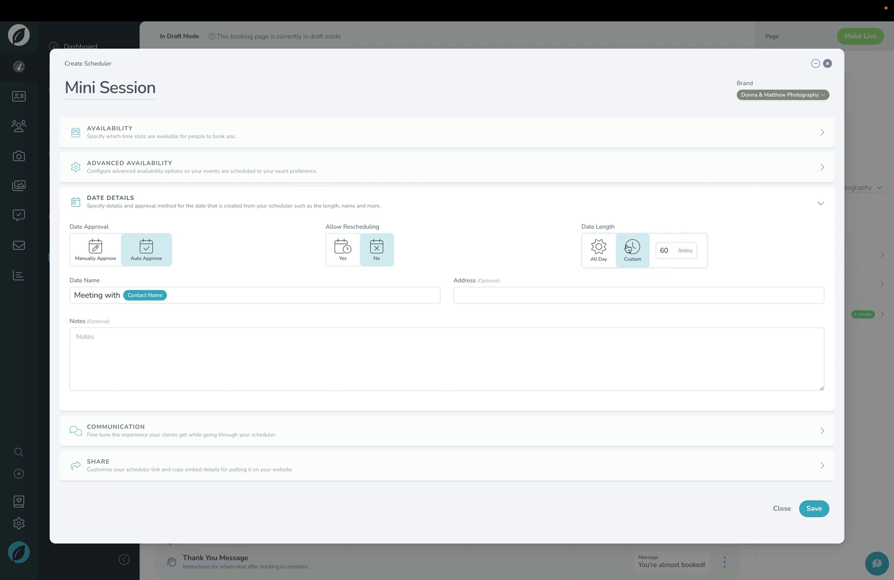
{"action": "left_click", "coordinate": [668, 251]}
{"action": "double_click", "coordinate": [667, 250]}
{"action": "type", "text": "30"}
- Rename the date to 'Mini session with' the contact and save the scheduler
{"action": "left_click", "coordinate": [88, 290]}
{"action": "double_click", "coordinate": [88, 291]}
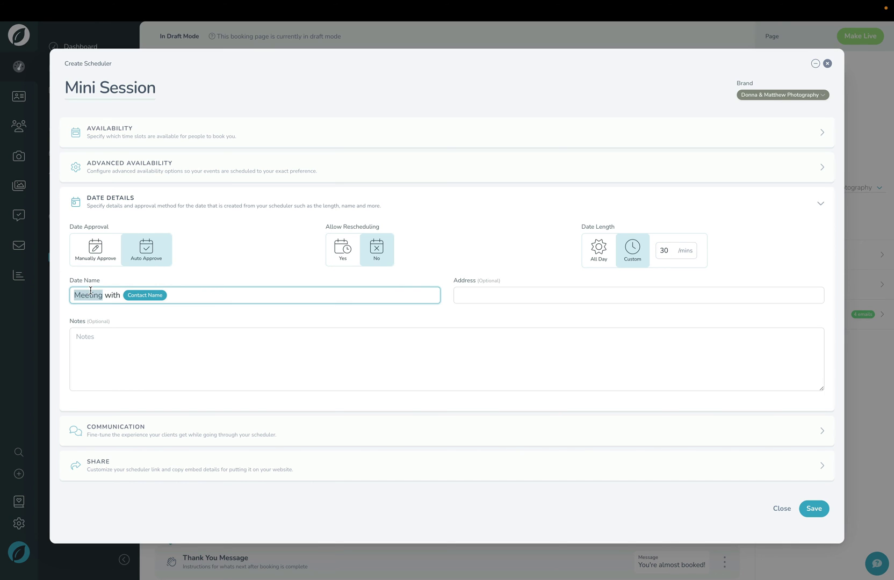
{"action": "type", "text": "Mini session"}
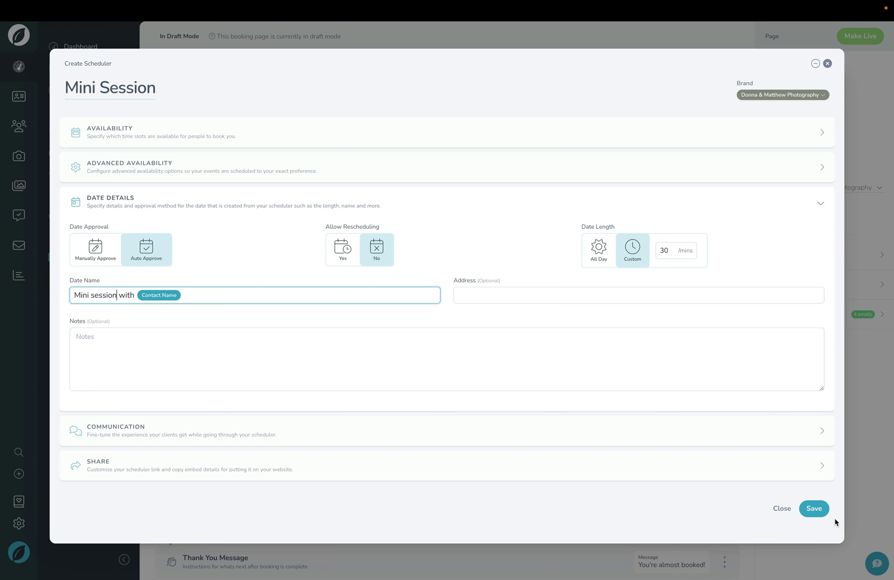
{"action": "left_click", "coordinate": [751, 482]}
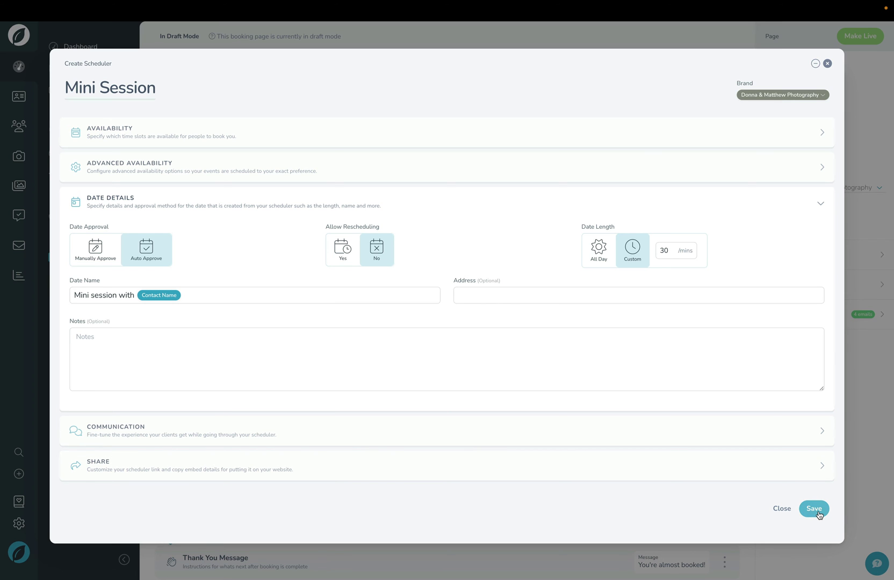
{"action": "left_click", "coordinate": [813, 509]}
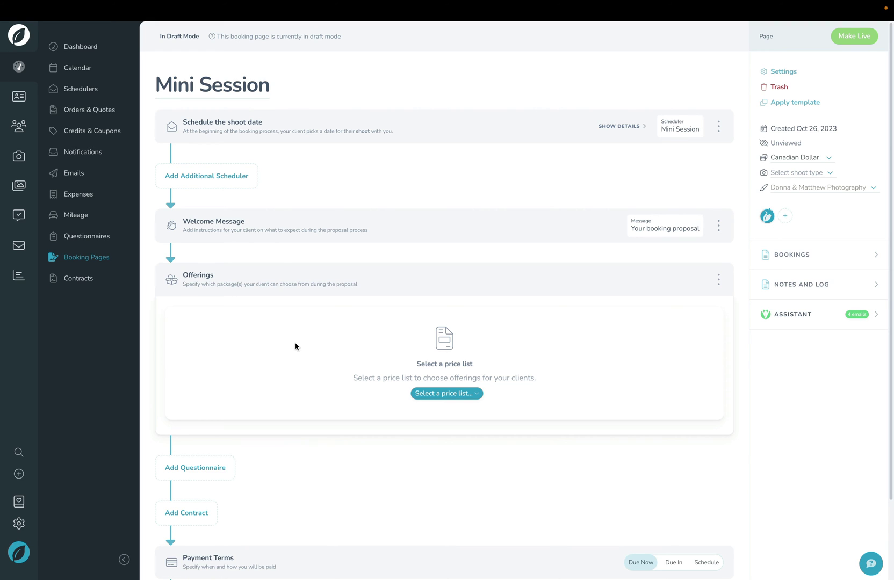
- Re-save the 'Your booking proposal' Welcome Message unchanged from its Edit dialog
{"action": "left_click", "coordinate": [720, 229]}
{"action": "left_click", "coordinate": [690, 283]}
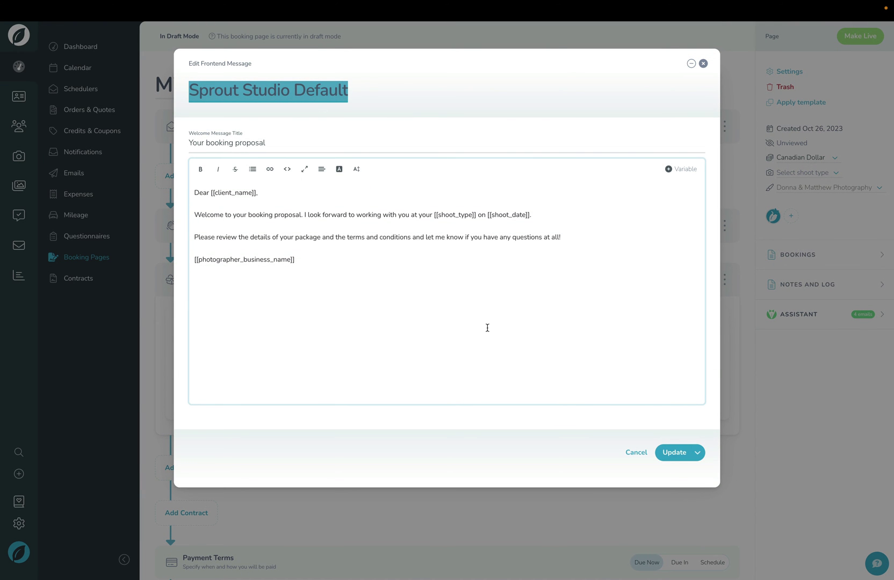
{"action": "left_click", "coordinate": [669, 452]}
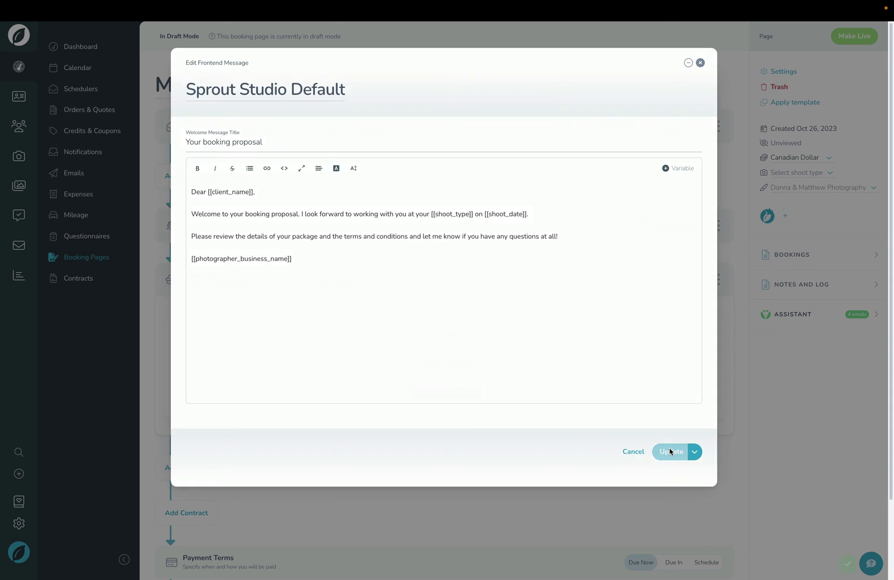
- Choose My Price List and add Timeless Loose Prints as a package offering
{"action": "scroll", "coordinate": [438, 267], "scroll_direction": "down", "scroll_amount": 3}
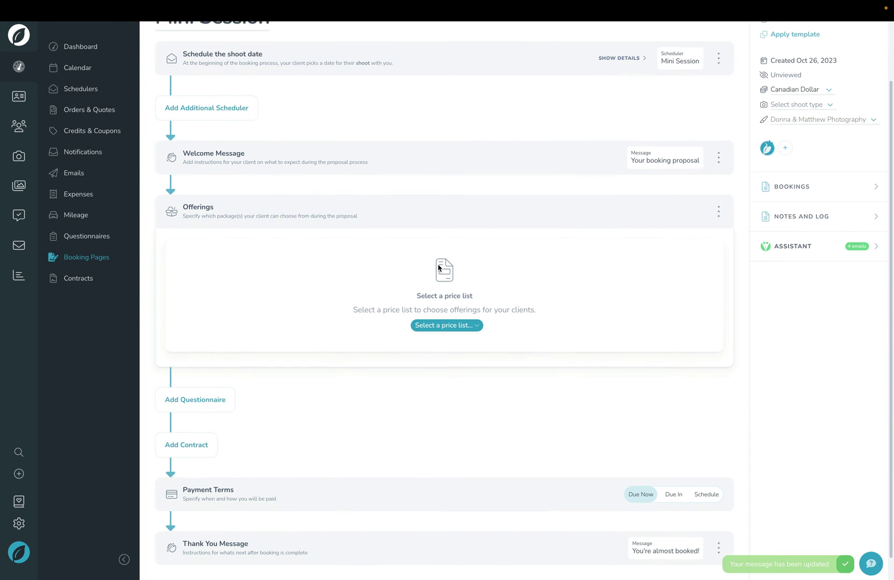
{"action": "left_click", "coordinate": [446, 302]}
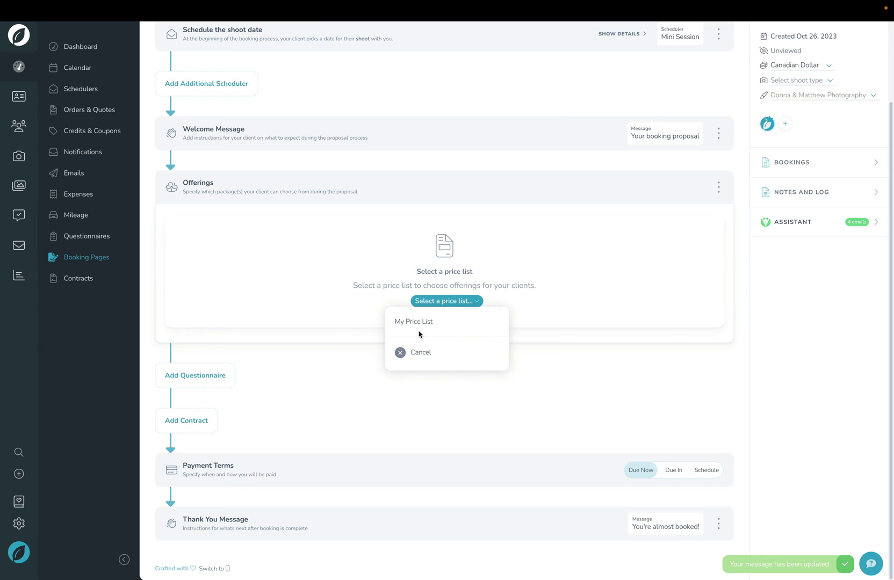
{"action": "left_click", "coordinate": [419, 325]}
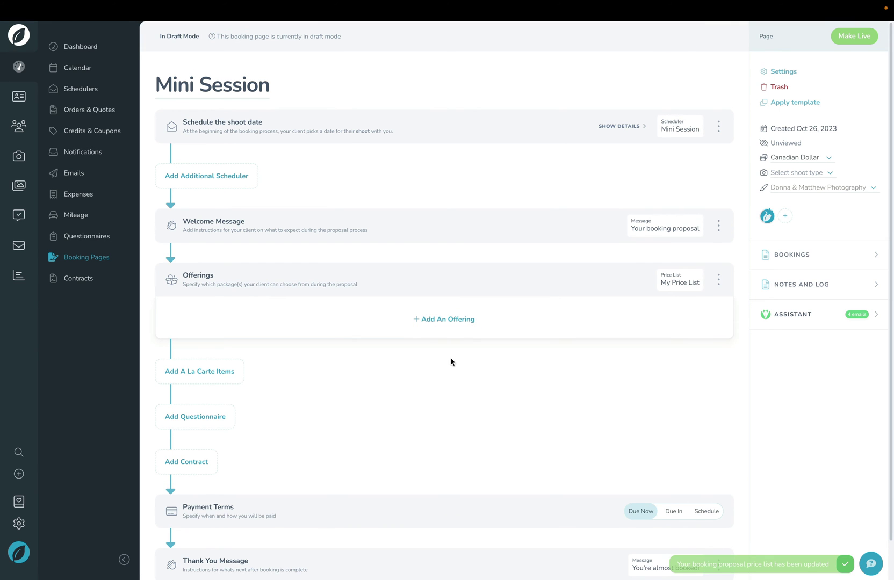
{"action": "left_click", "coordinate": [450, 325]}
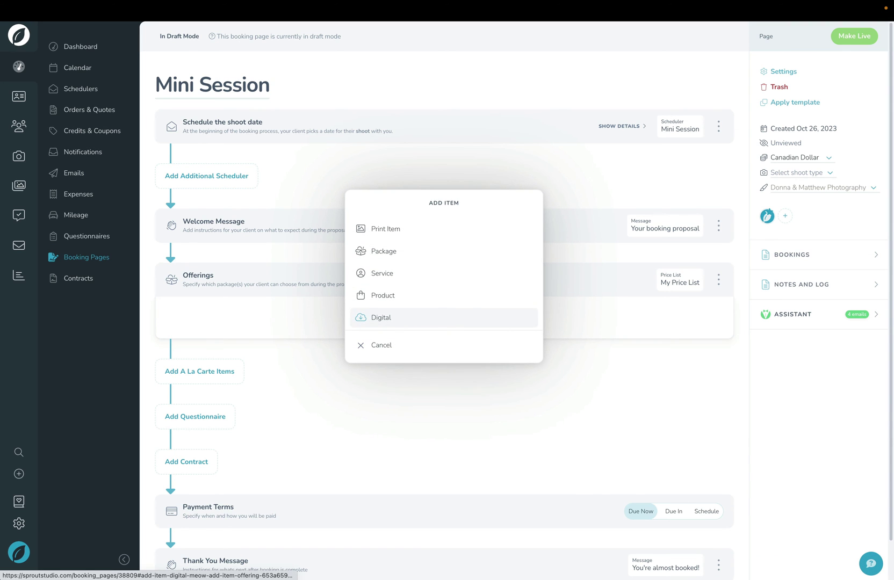
{"action": "left_click", "coordinate": [410, 253]}
{"action": "left_click", "coordinate": [408, 232]}
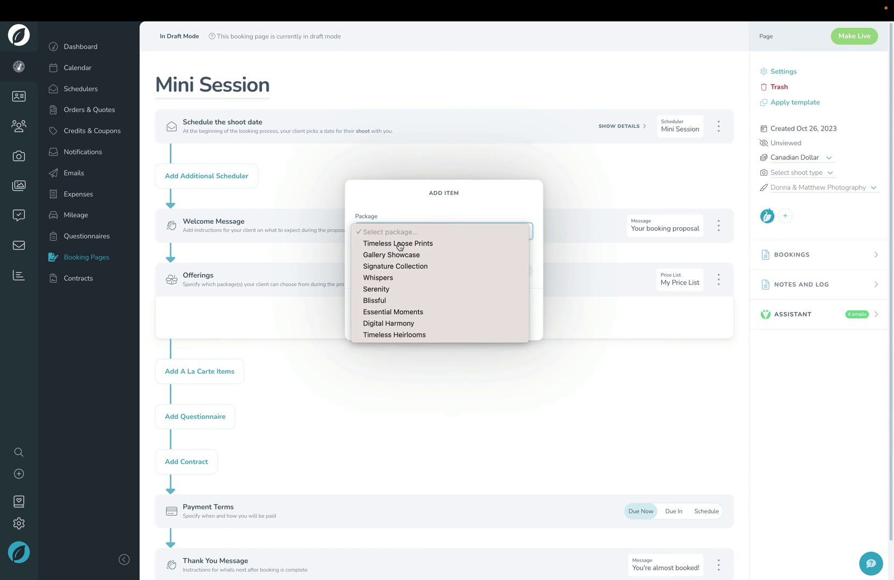
{"action": "left_click", "coordinate": [399, 243]}
{"action": "left_click", "coordinate": [394, 326]}
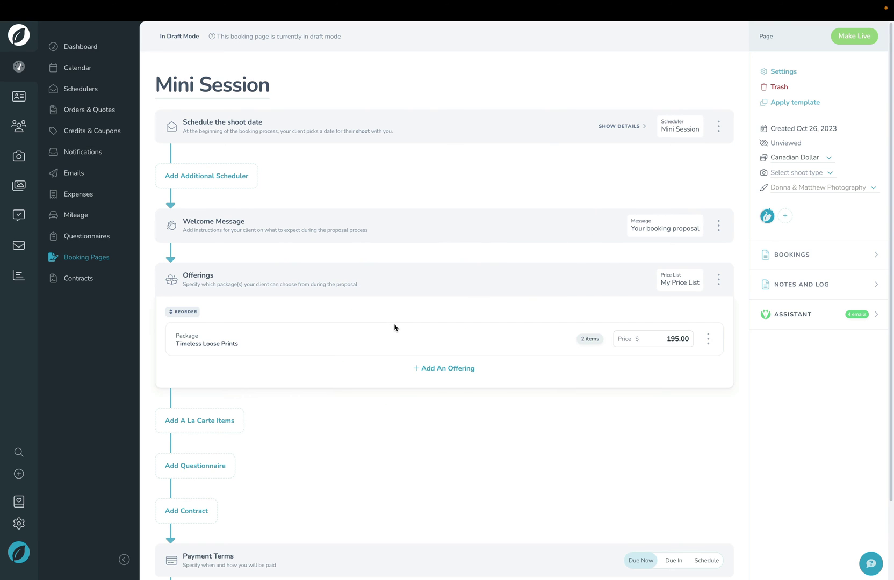
- Add Gallery Showcase as a second package offering
{"action": "left_click", "coordinate": [433, 369]}
{"action": "left_click", "coordinate": [402, 250]}
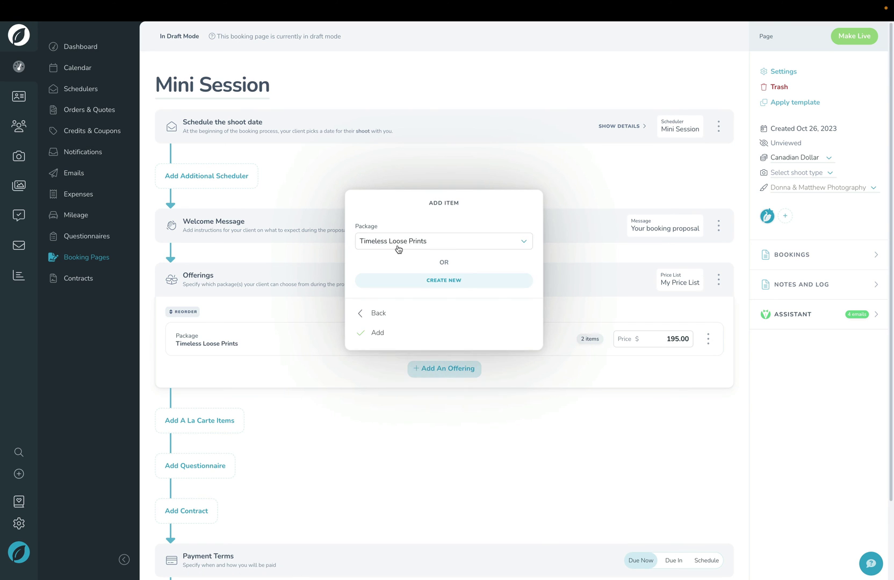
{"action": "left_click", "coordinate": [395, 240]}
{"action": "left_click", "coordinate": [395, 242]}
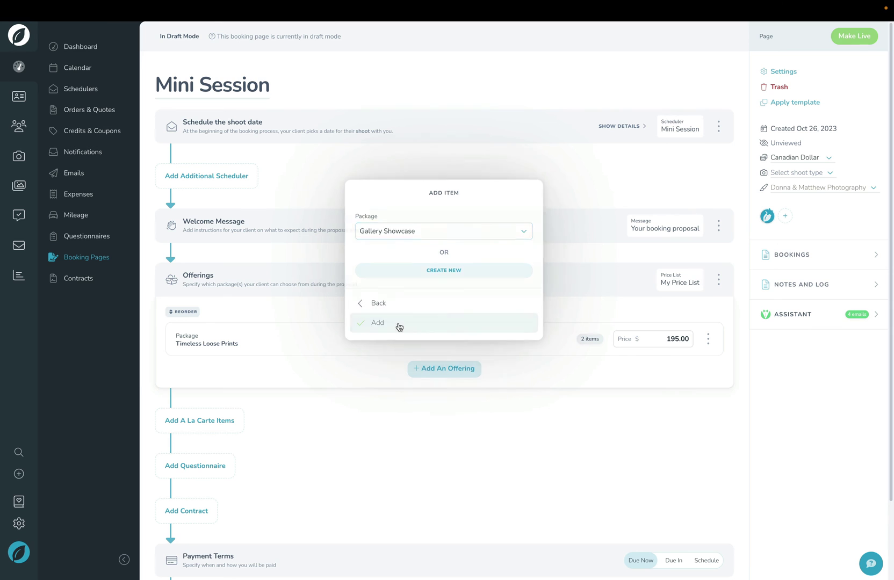
{"action": "left_click", "coordinate": [399, 323]}
{"action": "scroll", "coordinate": [399, 325], "scroll_direction": "down", "scroll_amount": 3}
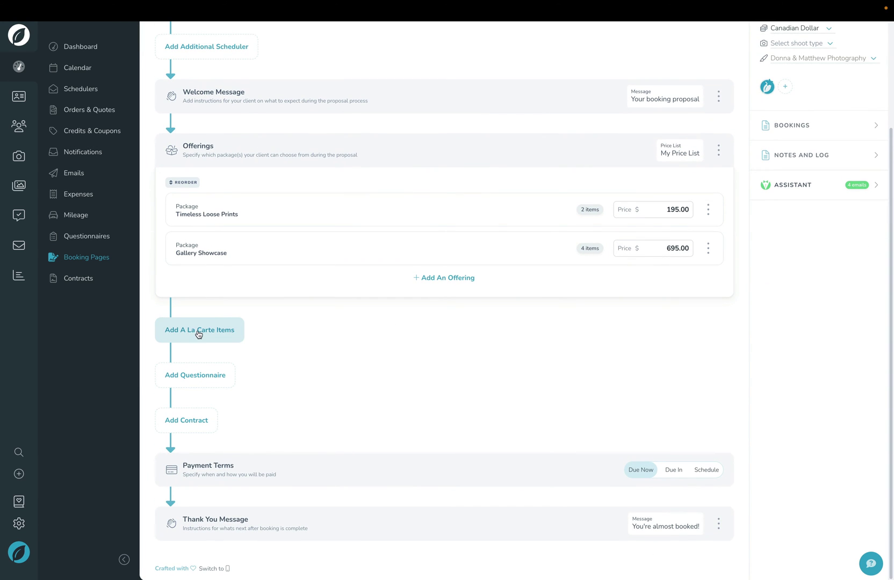
- Add an A La Carte Items step holding the 8x12, 10-Page Album product at $1,200.00
{"action": "left_click", "coordinate": [199, 333]}
{"action": "left_click", "coordinate": [451, 377]}
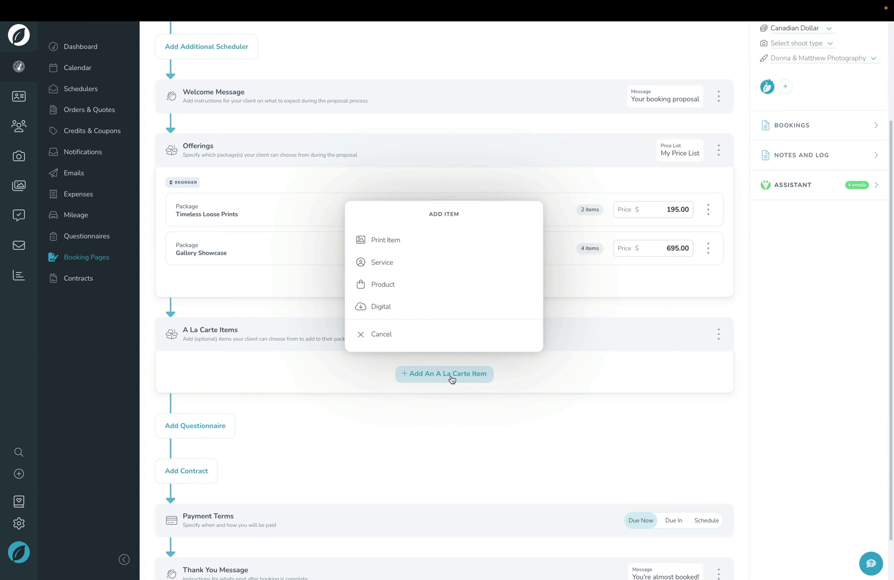
{"action": "left_click", "coordinate": [402, 292]}
{"action": "left_click", "coordinate": [389, 234]}
{"action": "left_click", "coordinate": [387, 248]}
{"action": "left_click", "coordinate": [388, 323]}
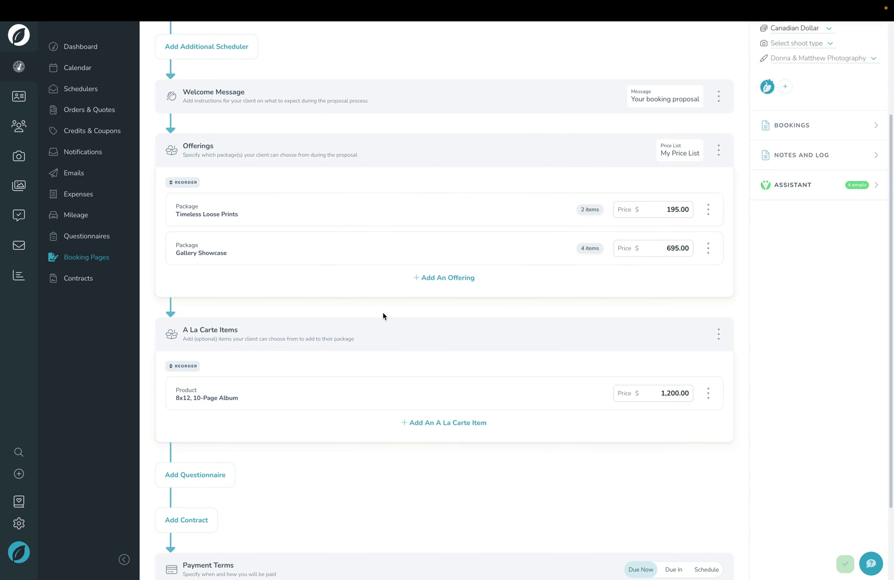
{"action": "scroll", "coordinate": [383, 315], "scroll_direction": "down", "scroll_amount": 2}
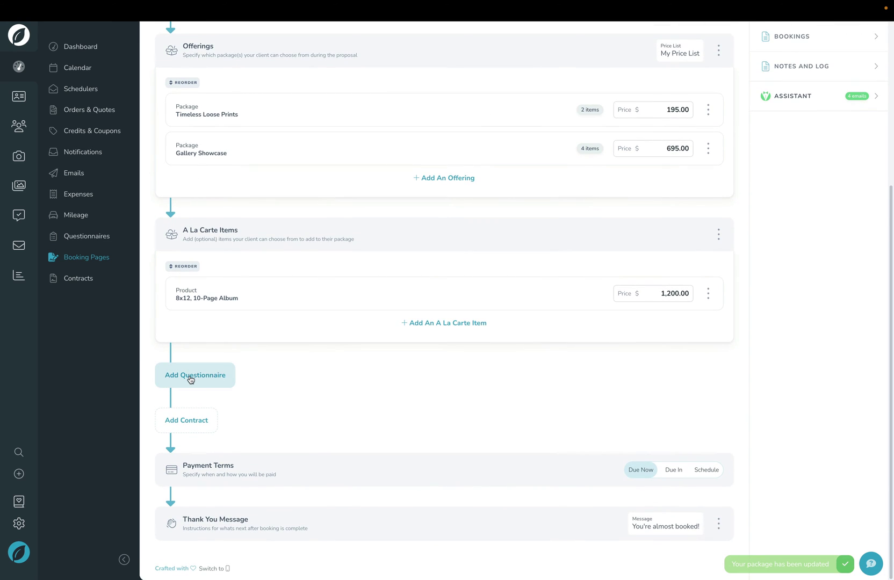
- Add a Contract step using the Portrait Contract
{"action": "left_click", "coordinate": [189, 425]}
{"action": "left_click", "coordinate": [171, 334]}
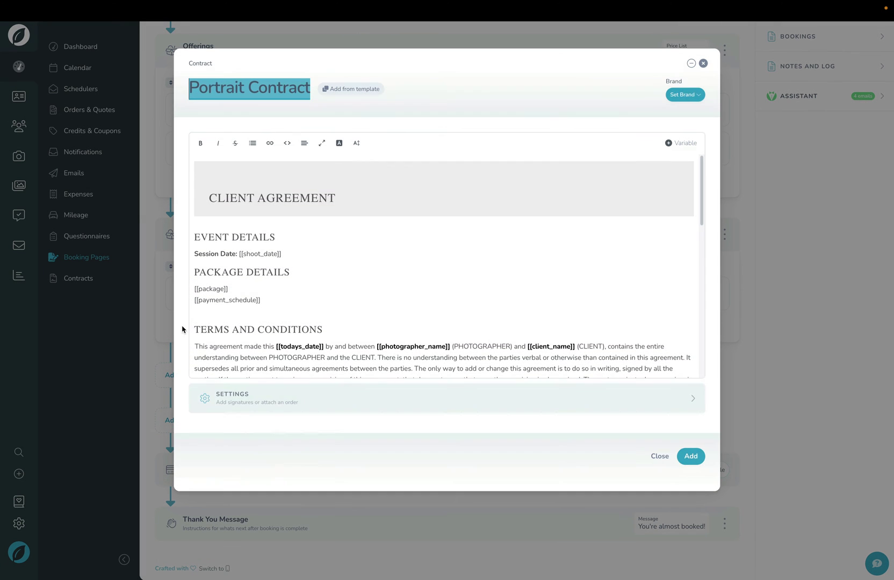
{"action": "left_click", "coordinate": [692, 459]}
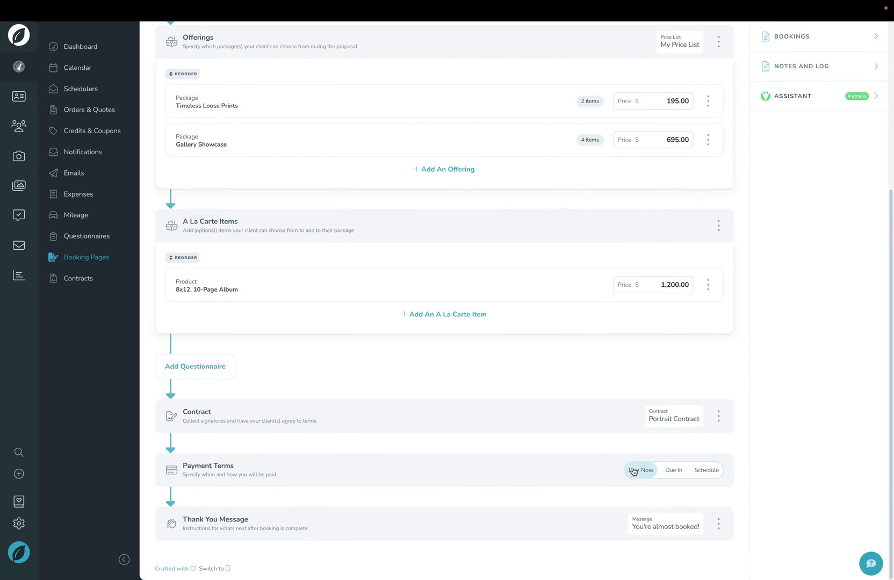
{"action": "left_click", "coordinate": [664, 471]}
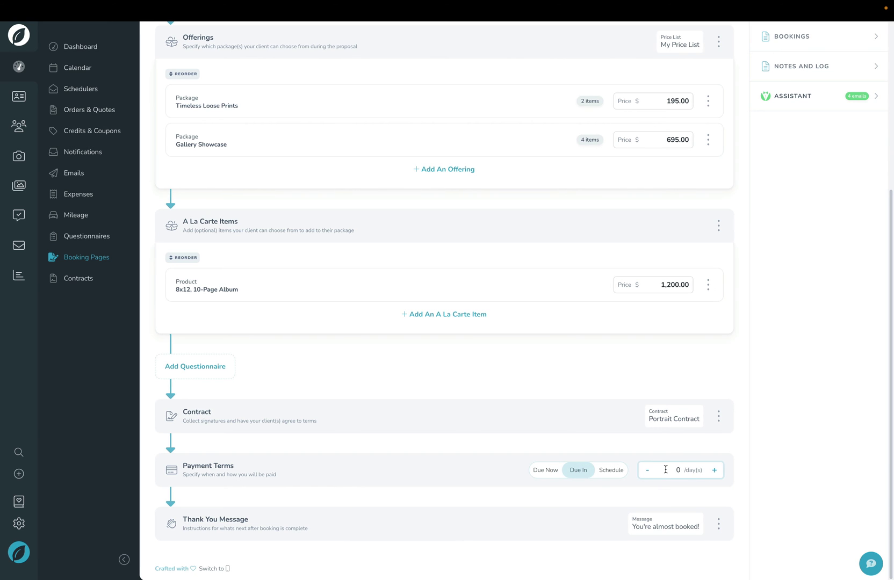
{"action": "left_click", "coordinate": [626, 472]}
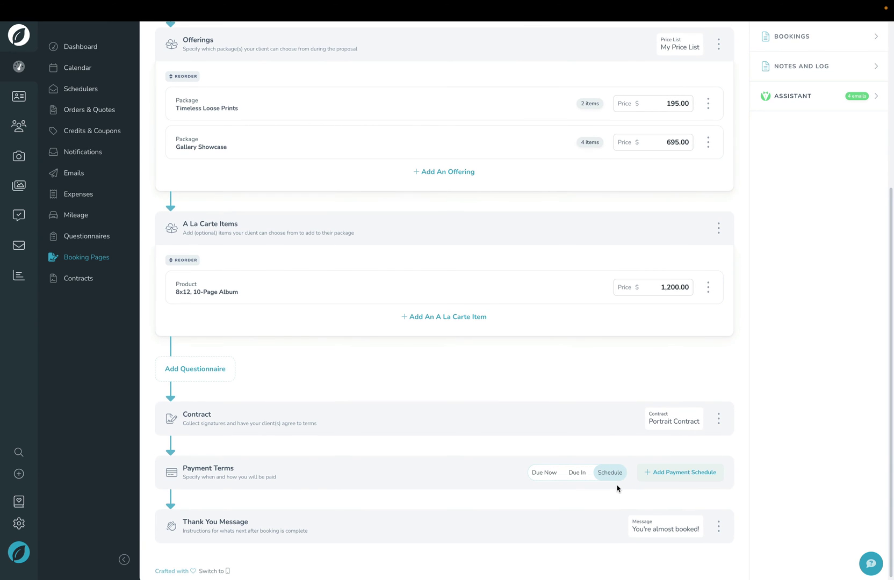
{"action": "scroll", "coordinate": [616, 488], "scroll_direction": "down", "scroll_amount": 1}
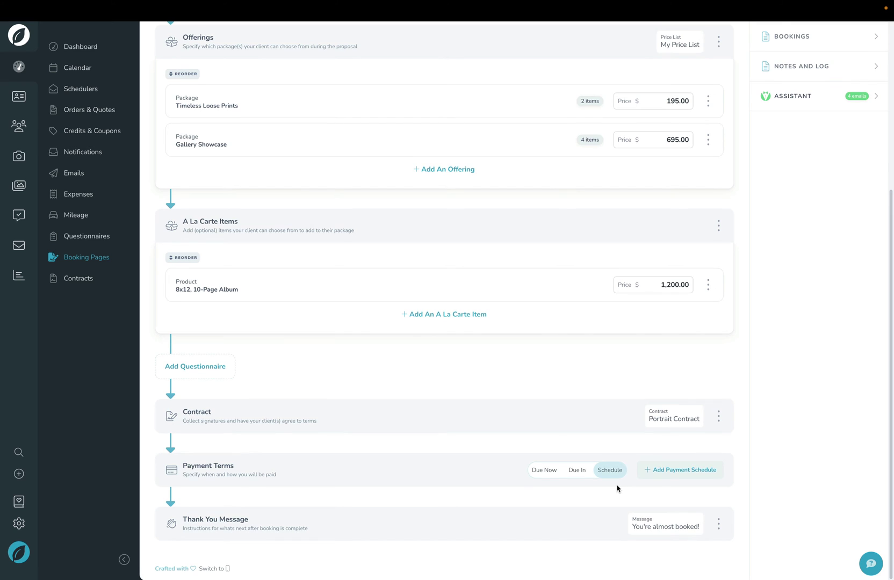
{"action": "left_click", "coordinate": [548, 471]}
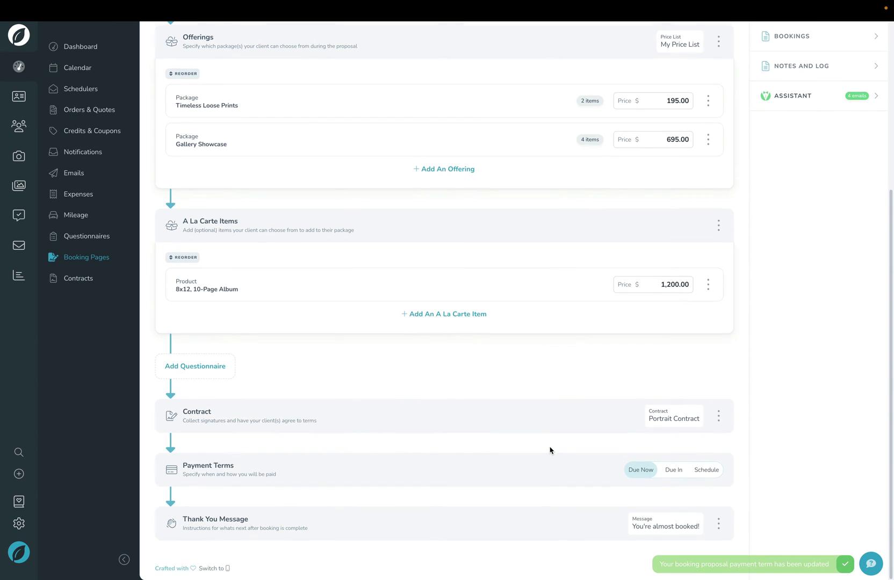
{"action": "left_click", "coordinate": [718, 523]}
{"action": "left_click", "coordinate": [482, 497]}
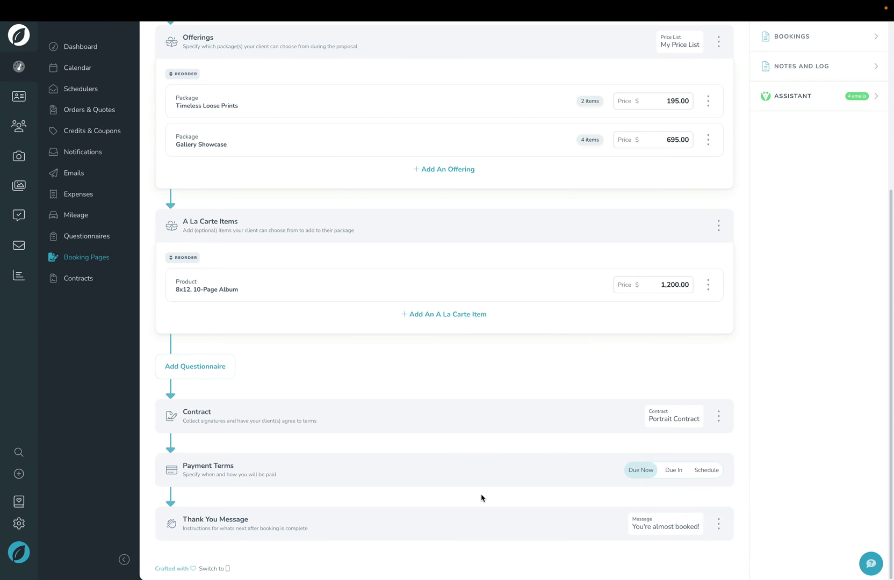
{"action": "scroll", "coordinate": [481, 498], "scroll_direction": "up", "scroll_amount": 5}
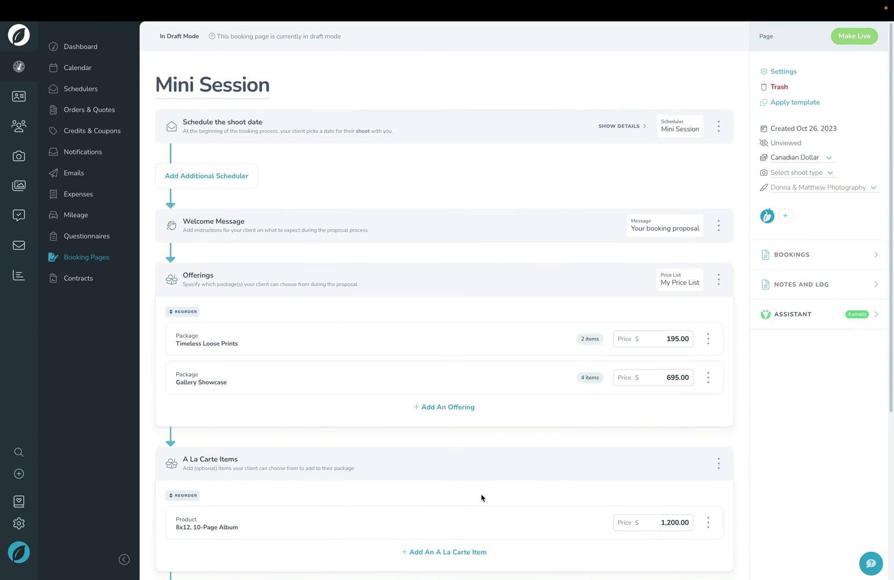
{"action": "left_click", "coordinate": [783, 72]}
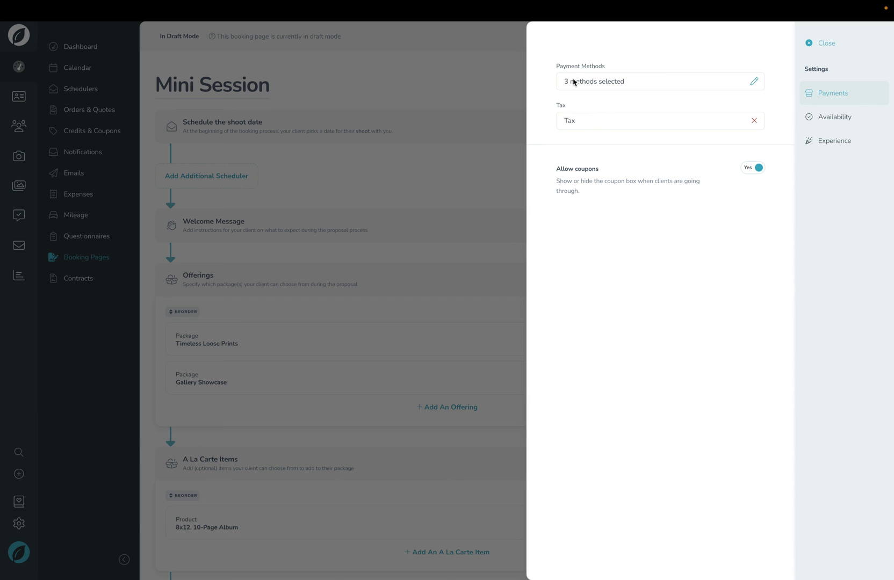
{"action": "left_click", "coordinate": [750, 83]}
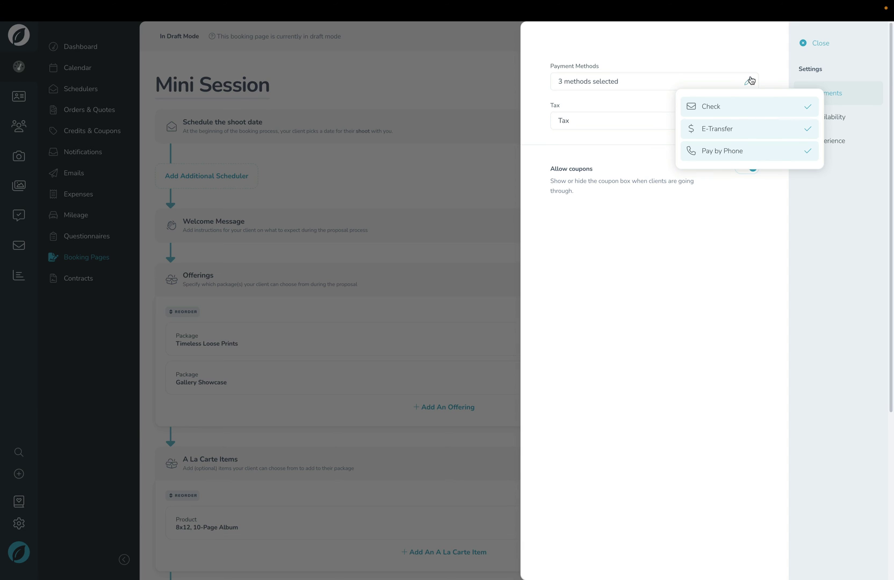
{"action": "left_click", "coordinate": [628, 84]}
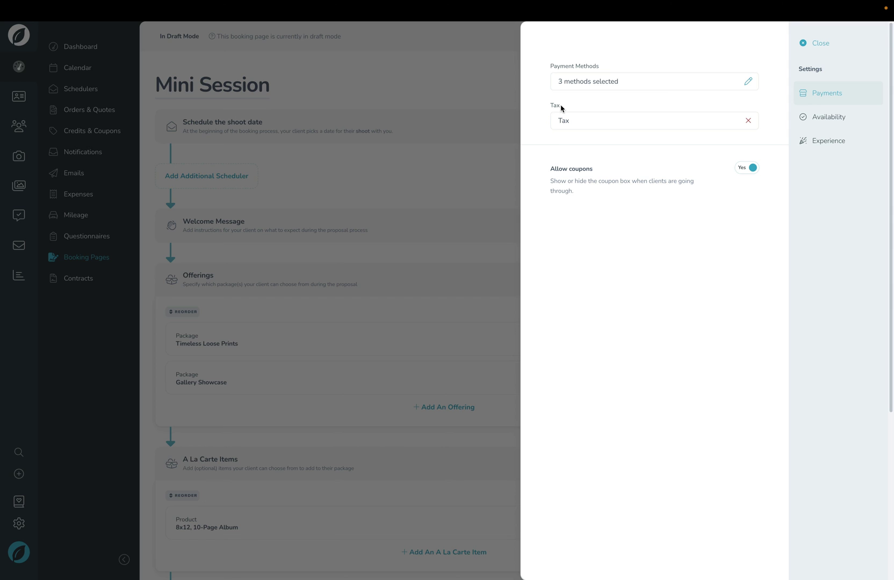
{"action": "left_click", "coordinate": [822, 44]}
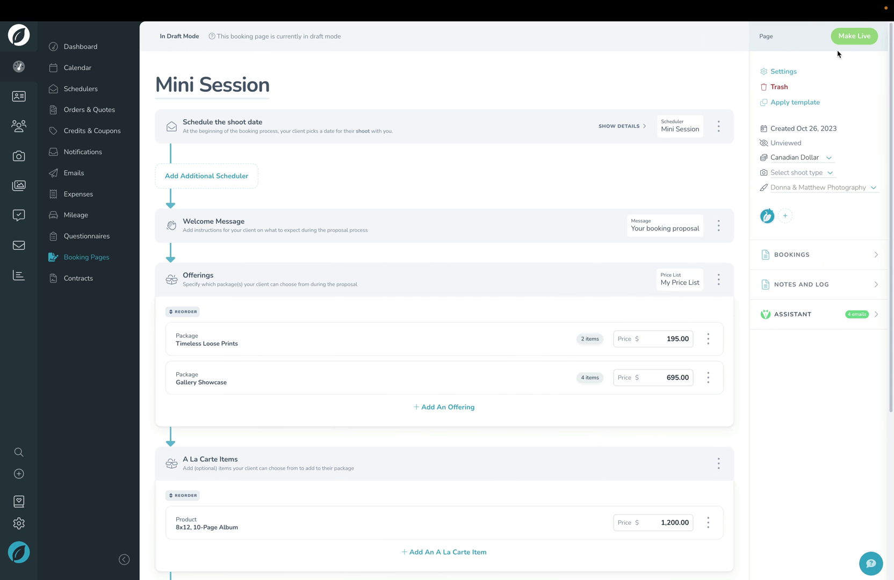
- Make the Mini Session page live and view its client-facing booking proposal
{"action": "left_click", "coordinate": [850, 36]}
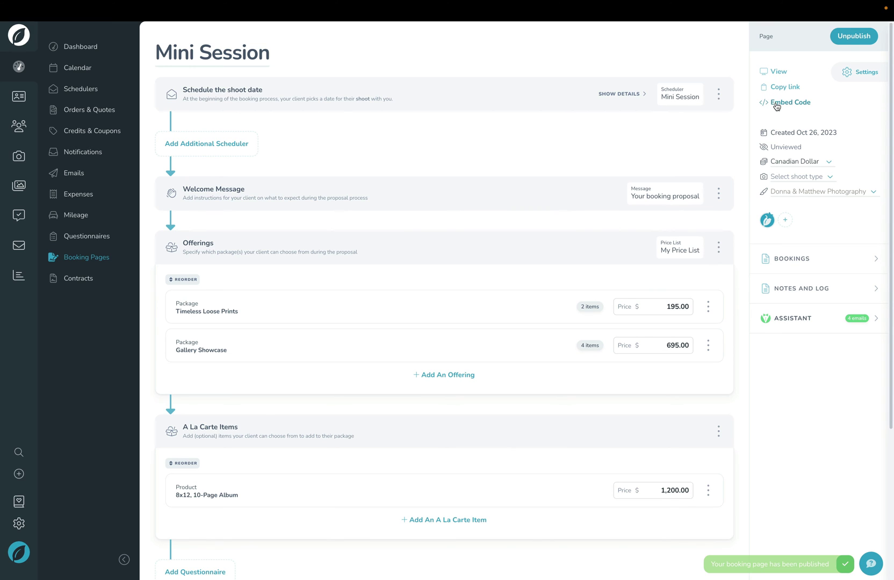
{"action": "left_click", "coordinate": [774, 73]}
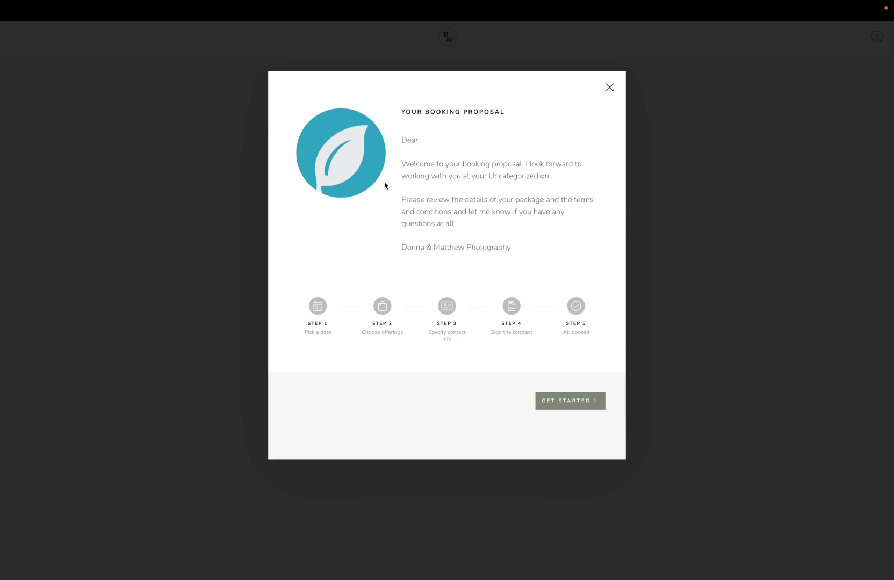
- Begin booking as a client and confirm Saturday November 4 at 10:00–10:30 AM
{"action": "left_click", "coordinate": [563, 399]}
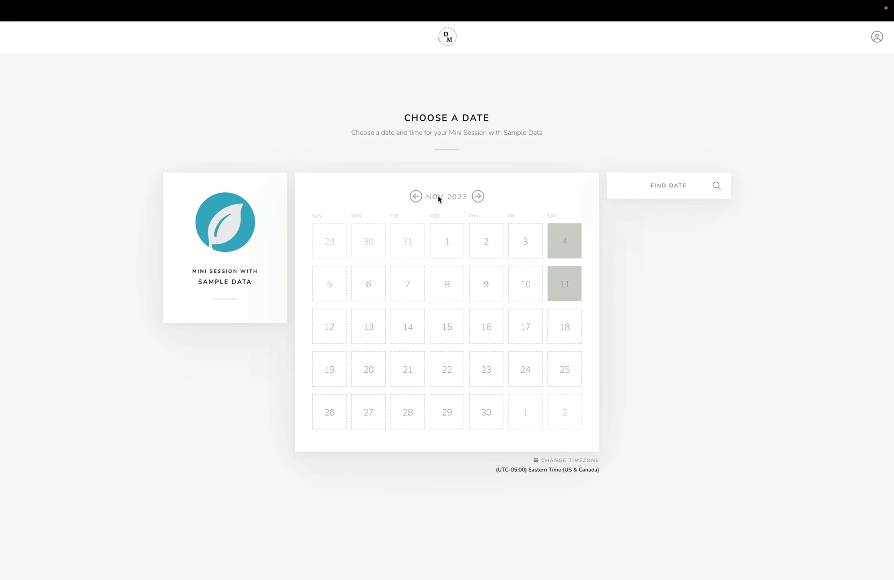
{"action": "left_click", "coordinate": [558, 240]}
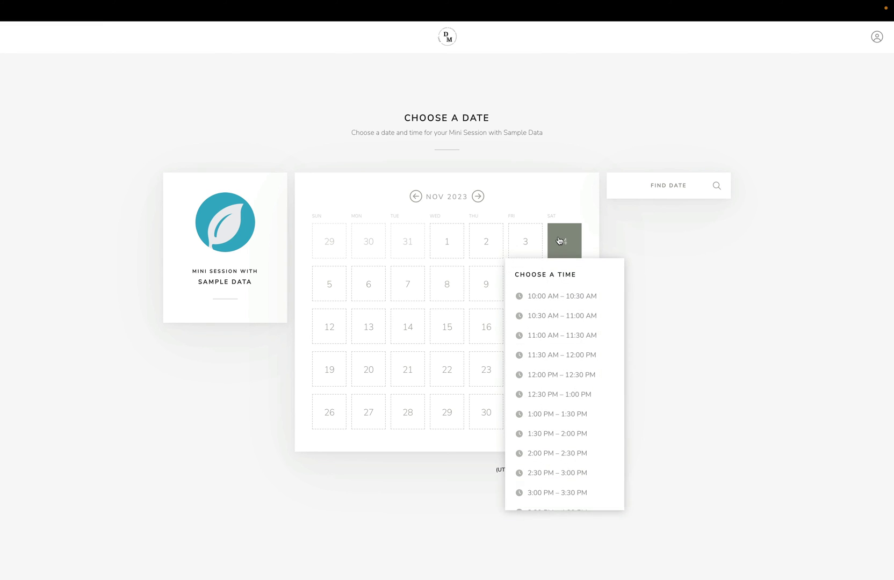
{"action": "left_click", "coordinate": [545, 301]}
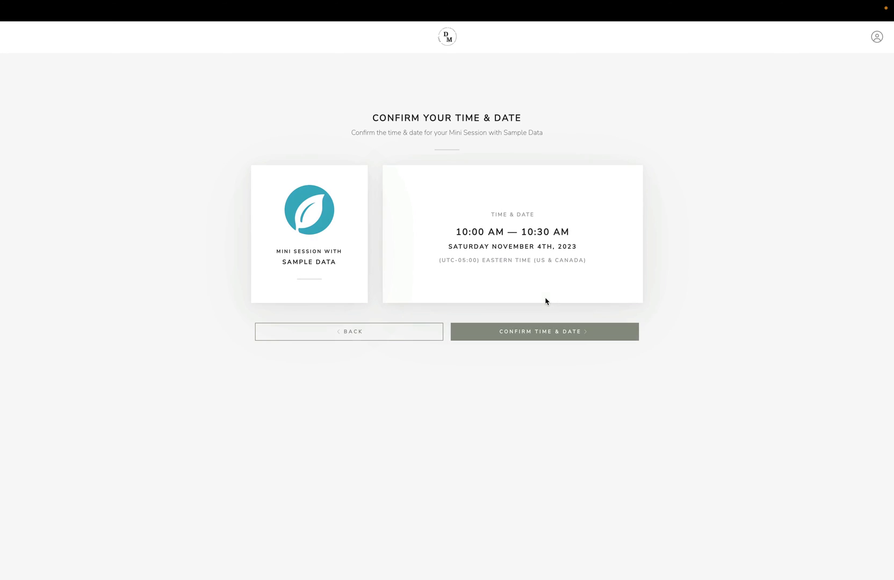
{"action": "left_click", "coordinate": [572, 339]}
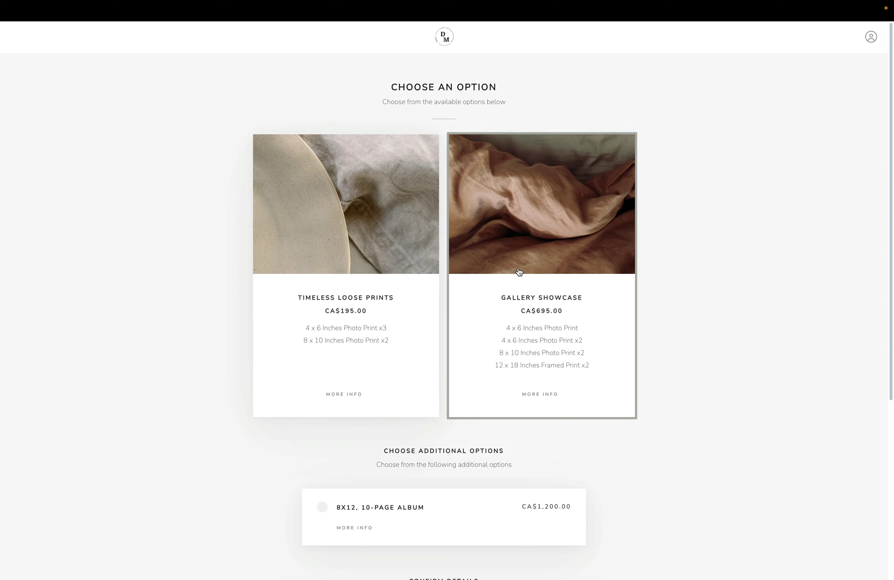
- Add the 8x12, 10-Page Album, continue to the details form, then close the preview
{"action": "scroll", "coordinate": [519, 271], "scroll_direction": "down", "scroll_amount": 5}
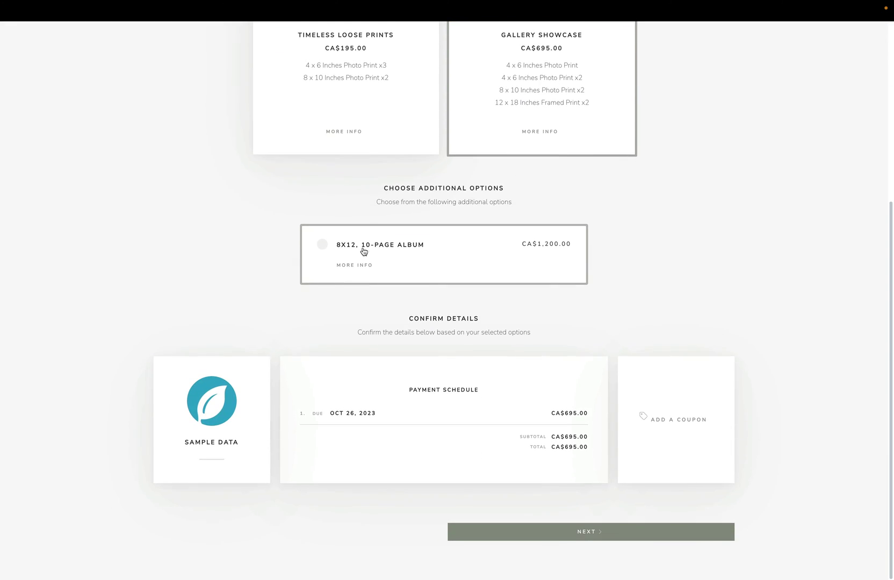
{"action": "left_click", "coordinate": [396, 246]}
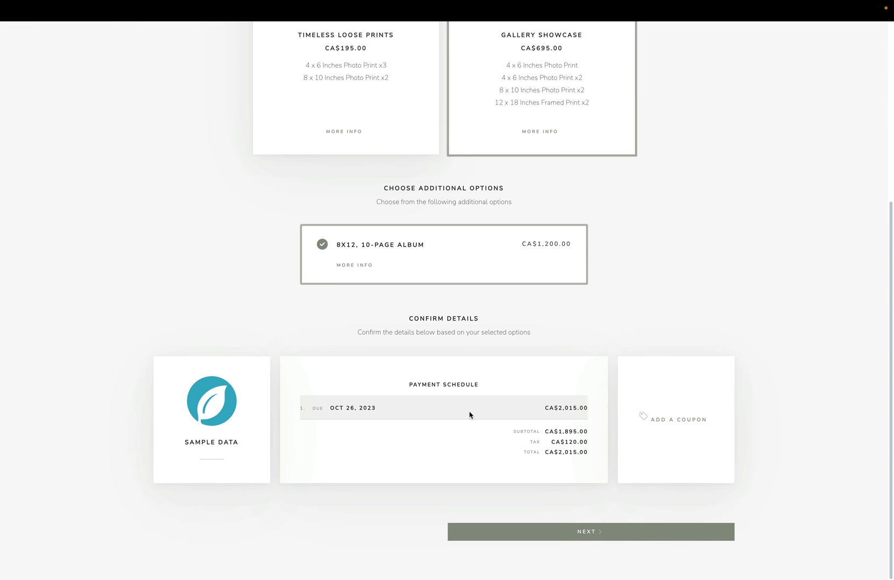
{"action": "left_click", "coordinate": [564, 533]}
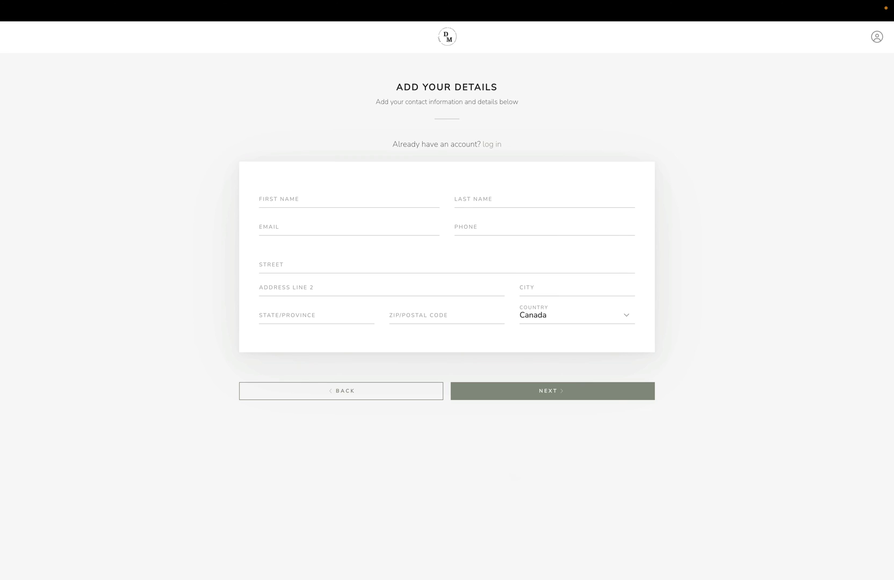
{"action": "key", "text": "super+w"}
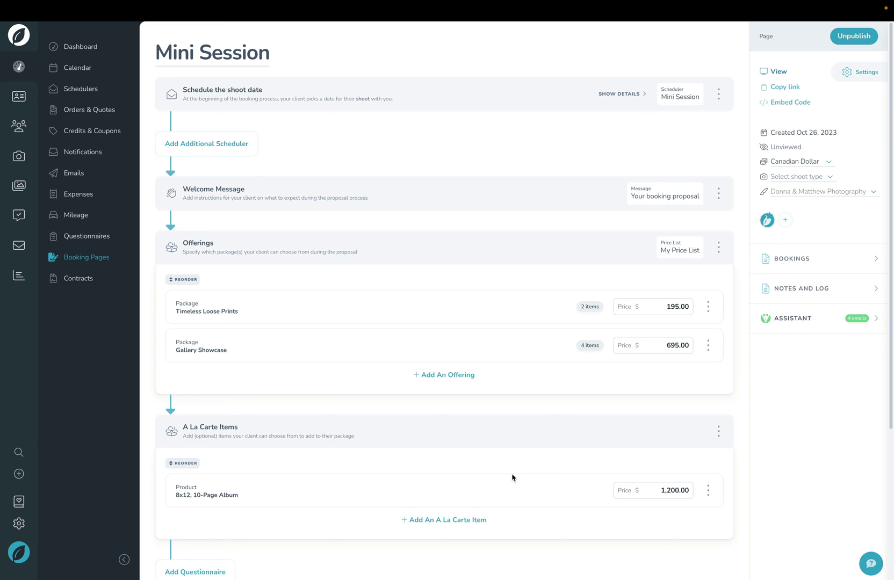
- Expand the assistant emails and toggle the first reminder off and back on
{"action": "left_click", "coordinate": [785, 325]}
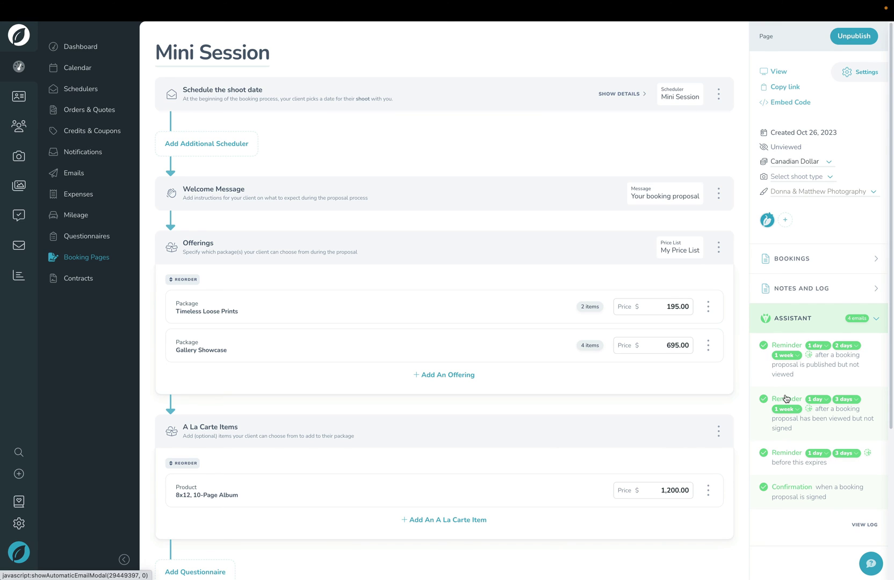
{"action": "left_click", "coordinate": [763, 346]}
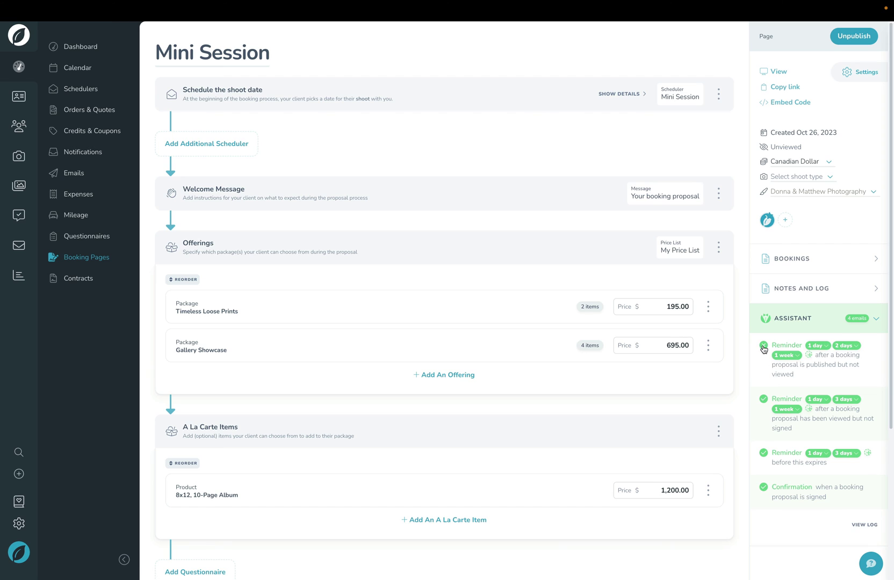
{"action": "left_click", "coordinate": [763, 345]}
- Open the first reminder, close it without saving, collapse the emails, and open Settings
{"action": "left_click", "coordinate": [786, 347]}
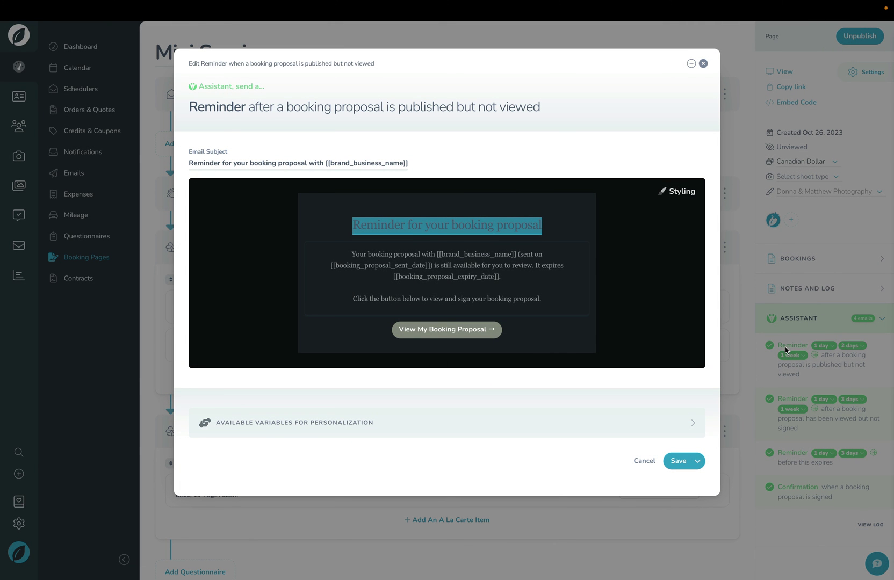
{"action": "left_click", "coordinate": [703, 63]}
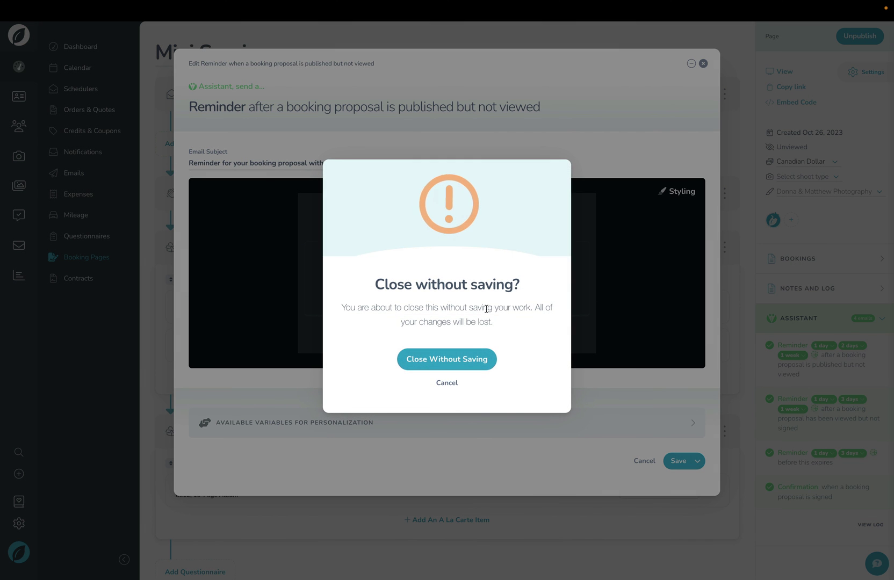
{"action": "left_click", "coordinate": [470, 359]}
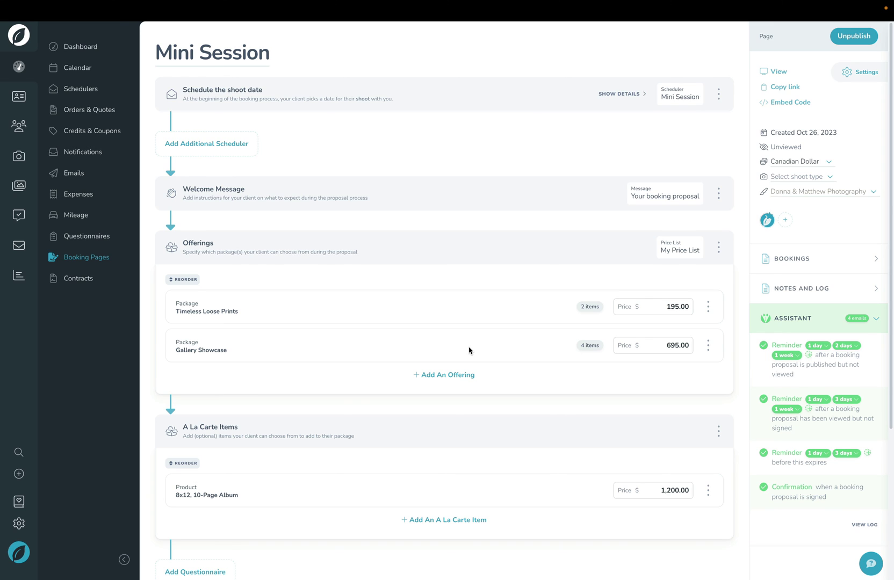
{"action": "left_click", "coordinate": [805, 326]}
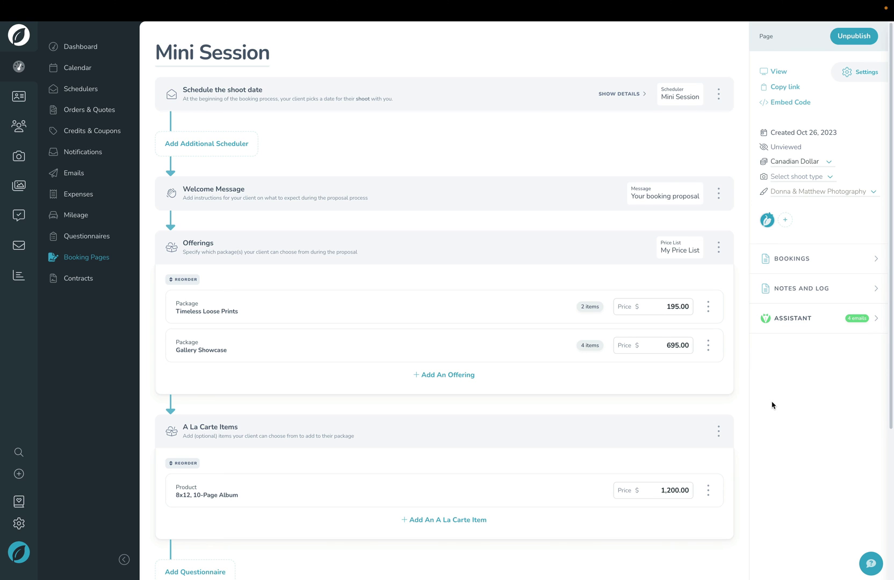
{"action": "left_click", "coordinate": [872, 79]}
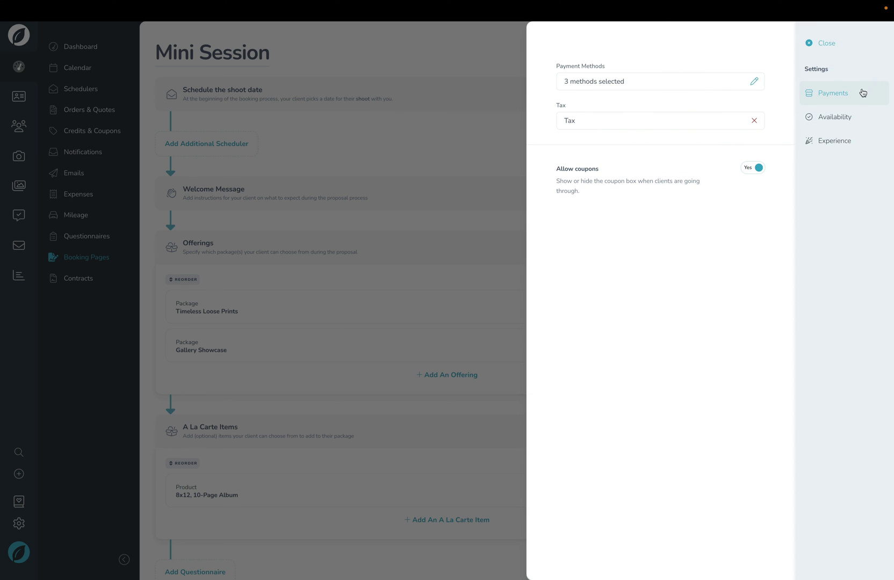
- Turn on the availability limit, raise it to 4 bookings, then turn it off
{"action": "left_click", "coordinate": [839, 117]}
{"action": "left_click", "coordinate": [747, 203]}
{"action": "left_click", "coordinate": [743, 251]}
{"action": "left_click", "coordinate": [742, 251]}
{"action": "left_click", "coordinate": [742, 251]}
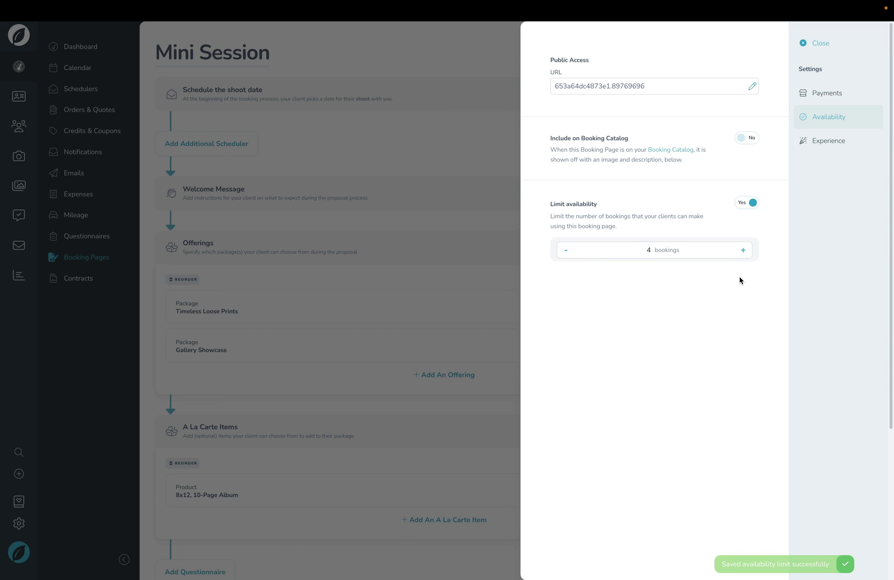
{"action": "left_click", "coordinate": [747, 204]}
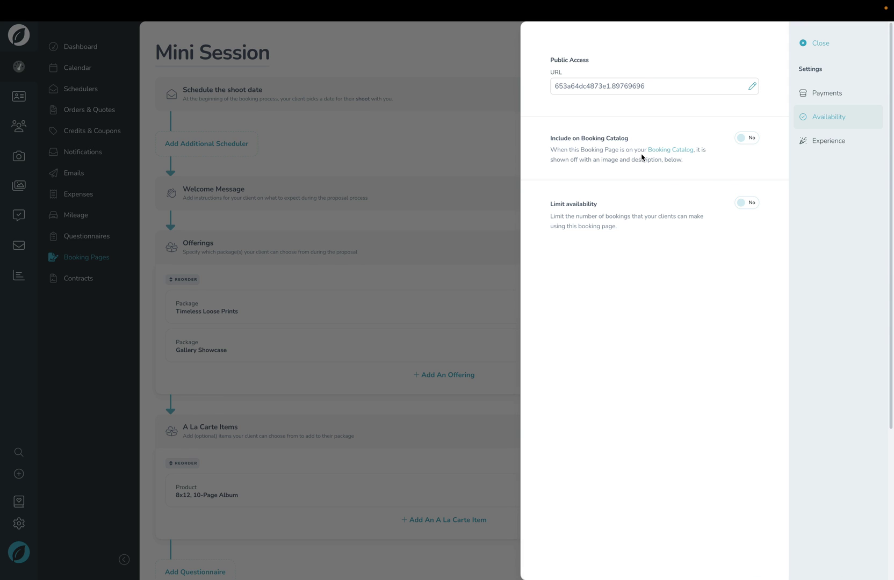
- Toggle Include on Booking Catalog on and off, close Settings, and return to Booking Pages
{"action": "left_click", "coordinate": [746, 137]}
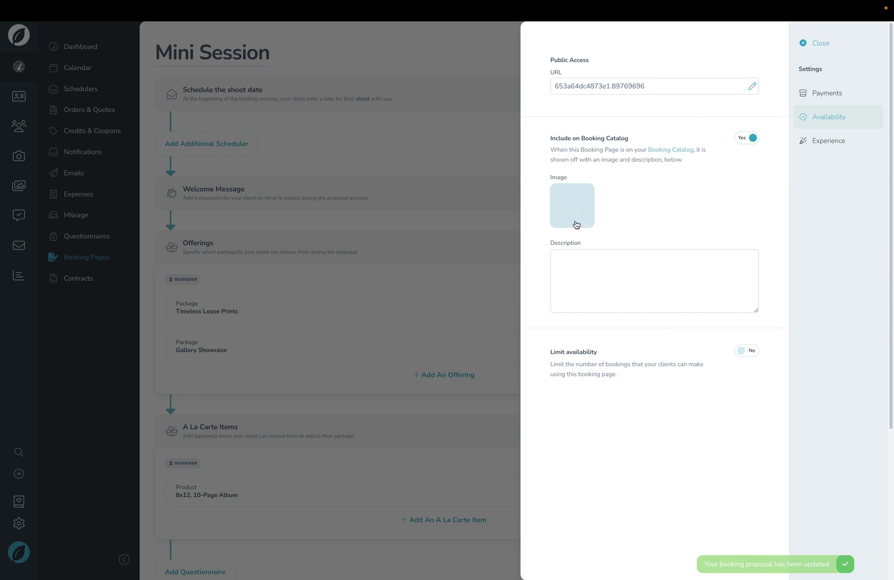
{"action": "left_click", "coordinate": [595, 275]}
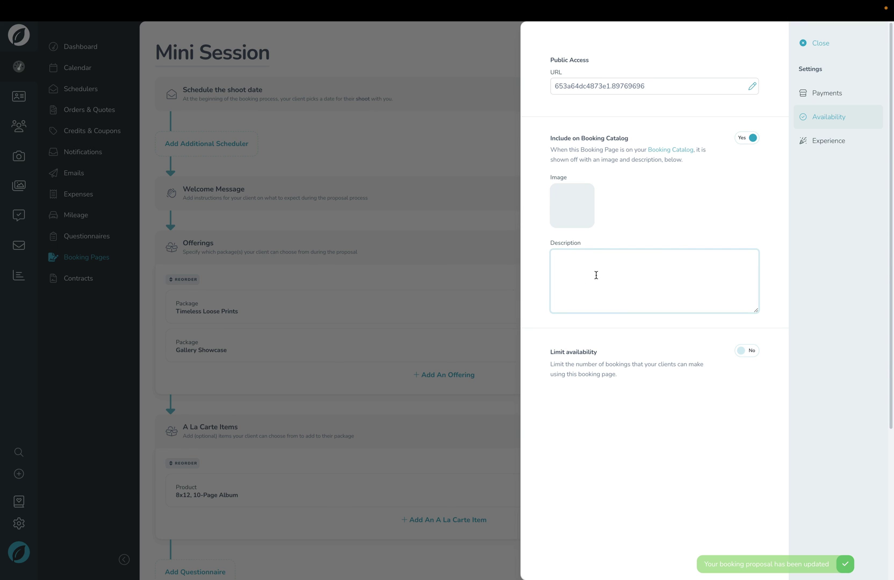
{"action": "left_click", "coordinate": [748, 138]}
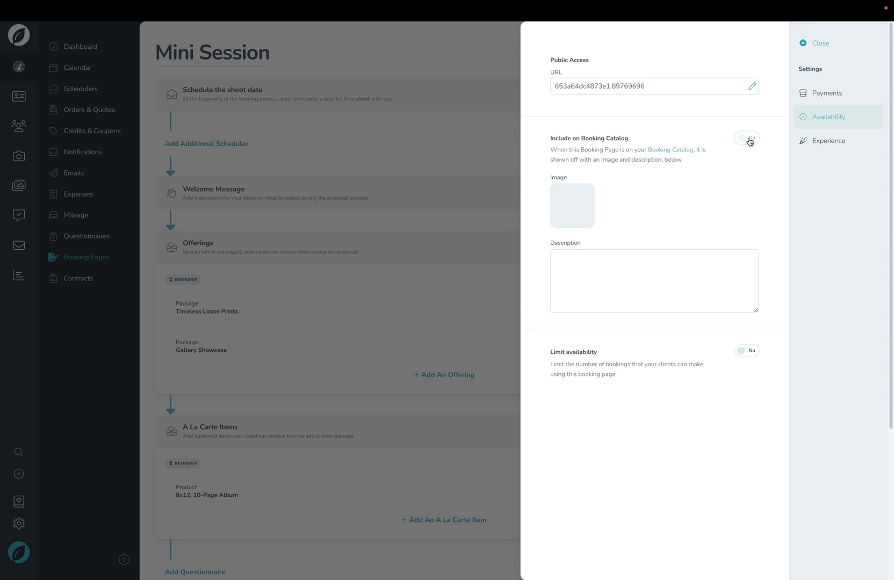
{"action": "left_click", "coordinate": [820, 43]}
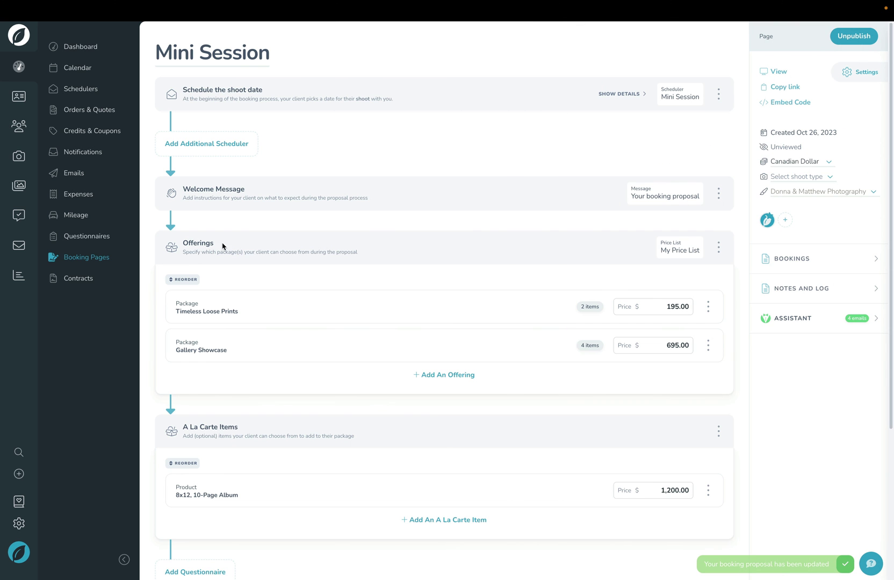
{"action": "left_click", "coordinate": [71, 260]}
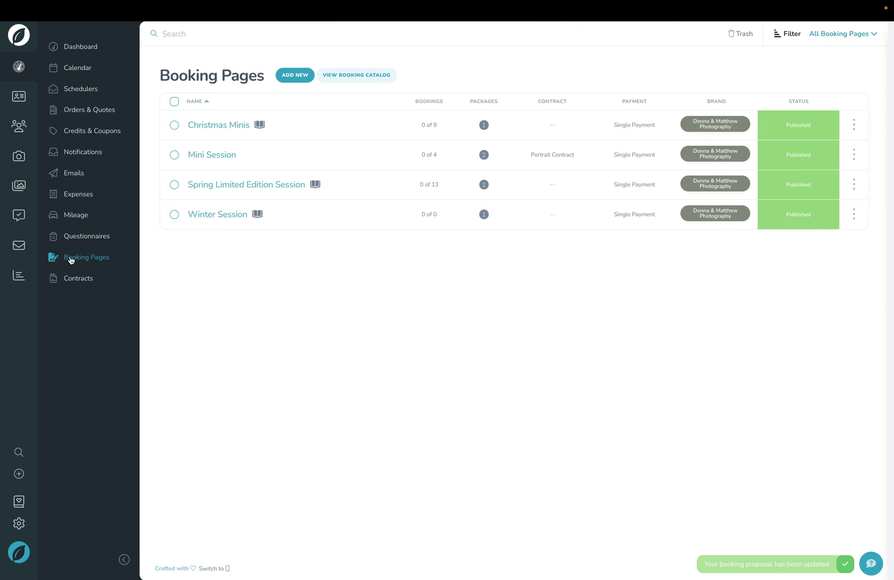
- Open the first brand's booking catalog and scroll through Christmas Minis, Spring and Winter sessions
{"action": "left_click", "coordinate": [350, 76]}
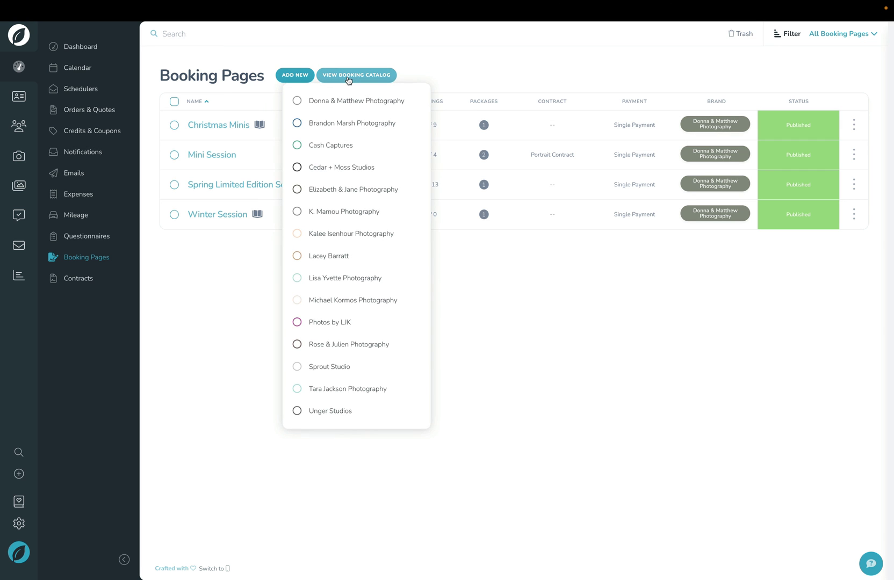
{"action": "left_click", "coordinate": [338, 102]}
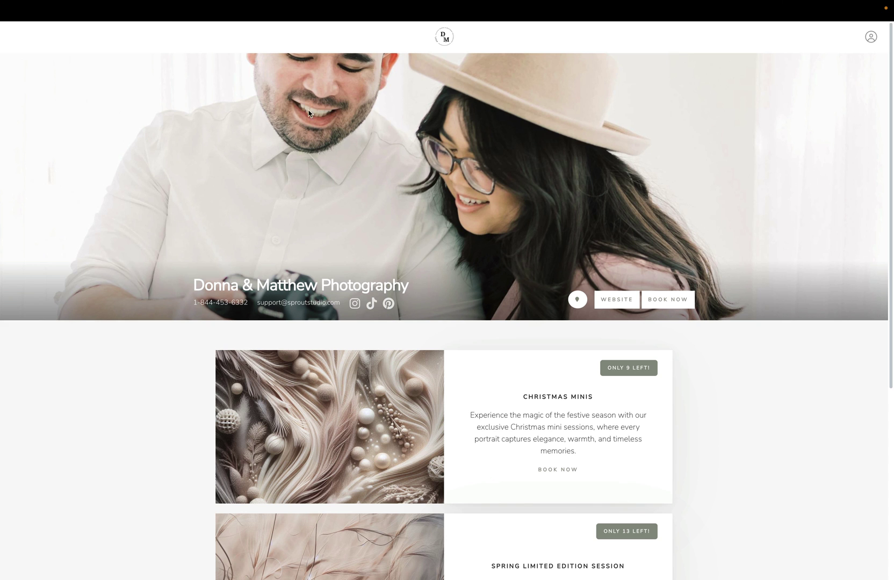
{"action": "scroll", "coordinate": [112, 227], "scroll_direction": "down", "scroll_amount": 4}
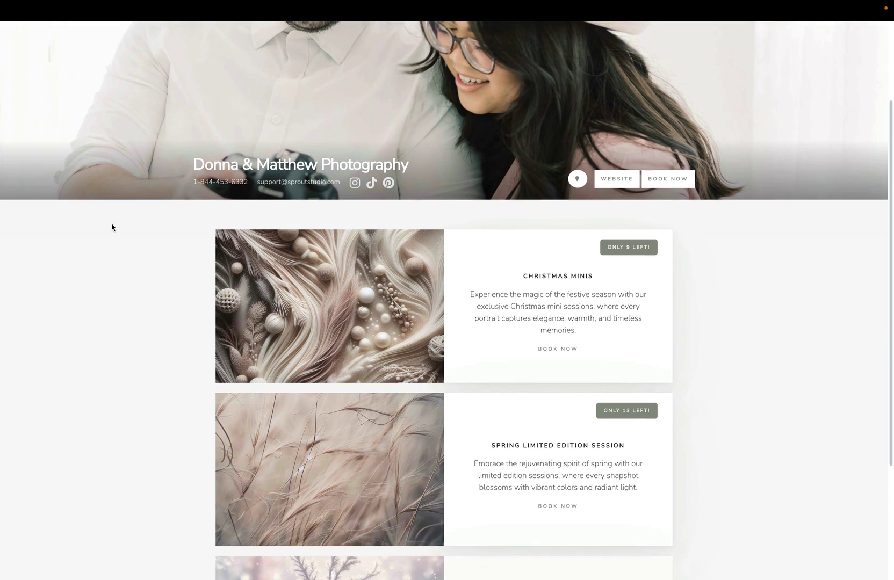
{"action": "scroll", "coordinate": [311, 252], "scroll_direction": "down", "scroll_amount": 1}
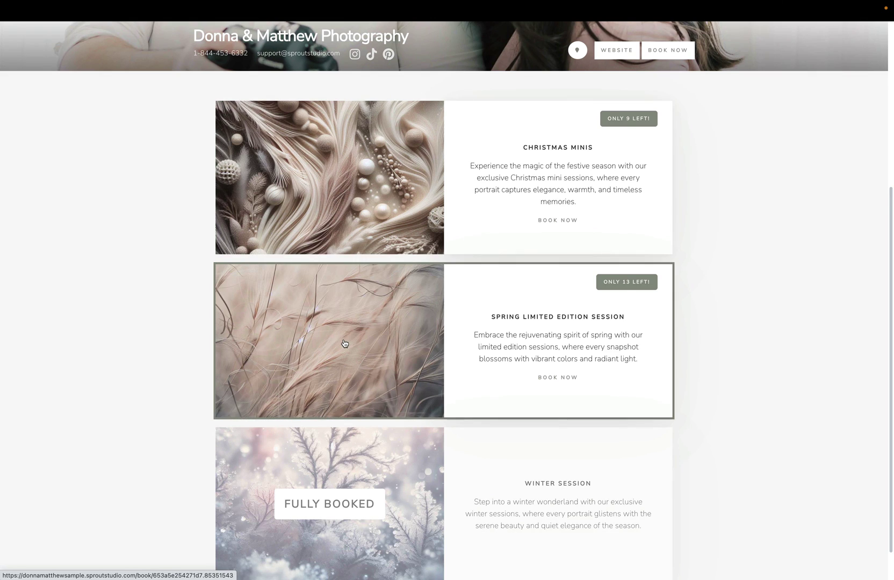
{"action": "scroll", "coordinate": [343, 338], "scroll_direction": "down", "scroll_amount": 1}
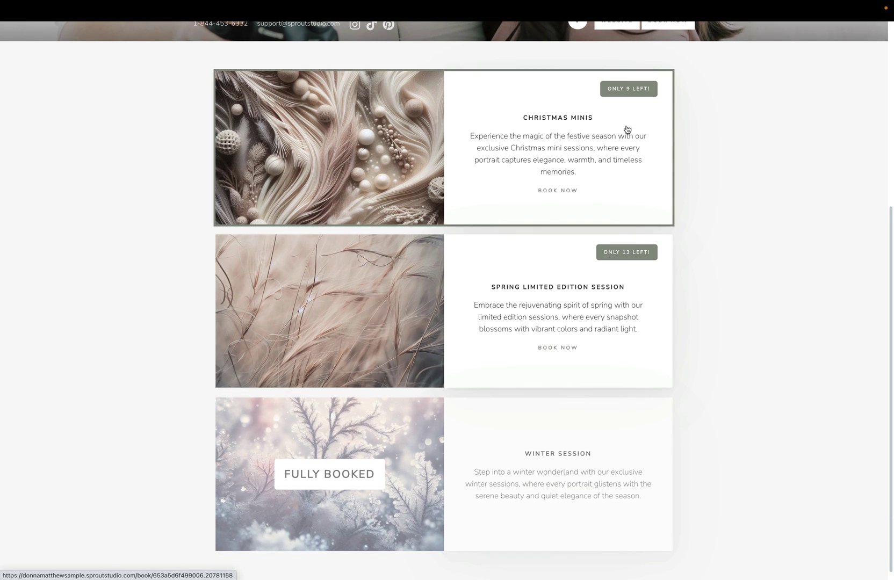
{"action": "scroll", "coordinate": [554, 321], "scroll_direction": "down", "scroll_amount": 1}
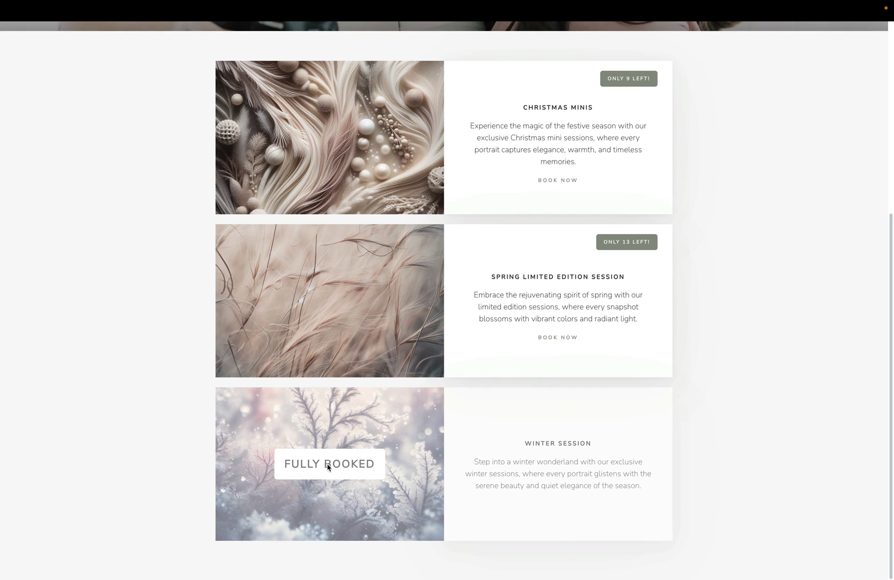
{"action": "scroll", "coordinate": [327, 467], "scroll_direction": "up", "scroll_amount": 6}
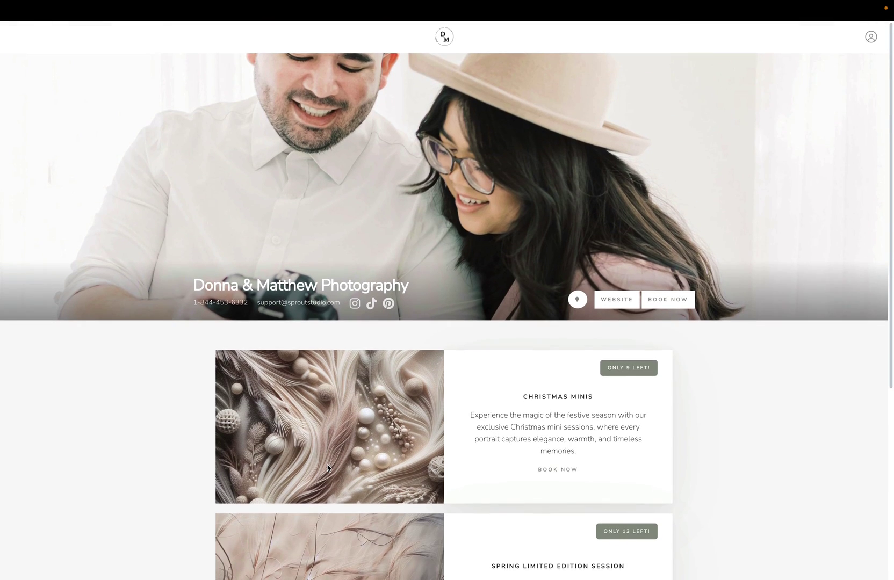